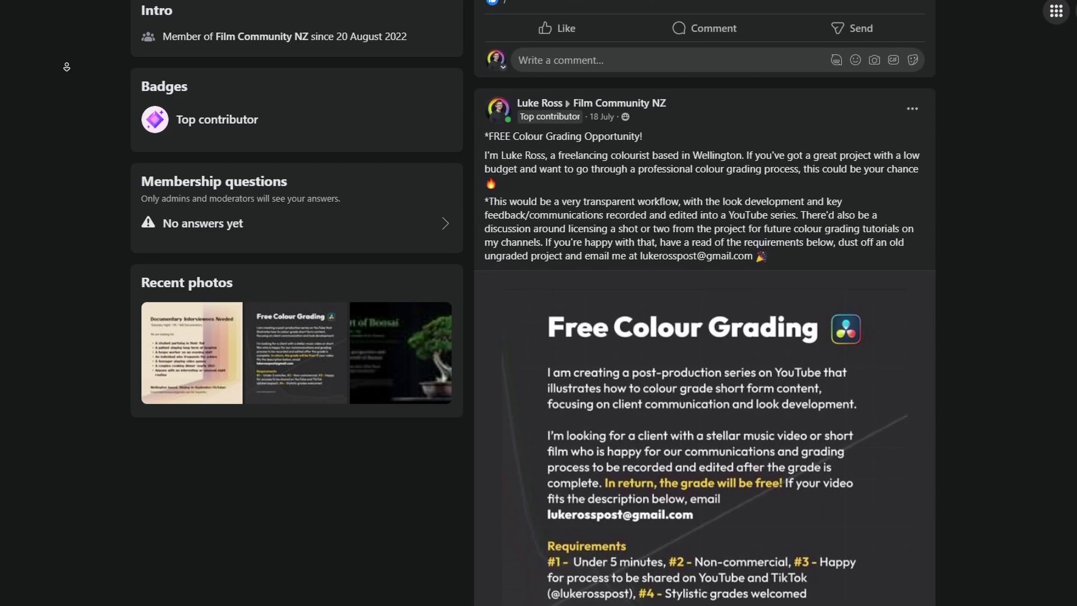
{"action": "scroll", "coordinate": [66, 66], "scroll_direction": "down", "scroll_amount": 1}
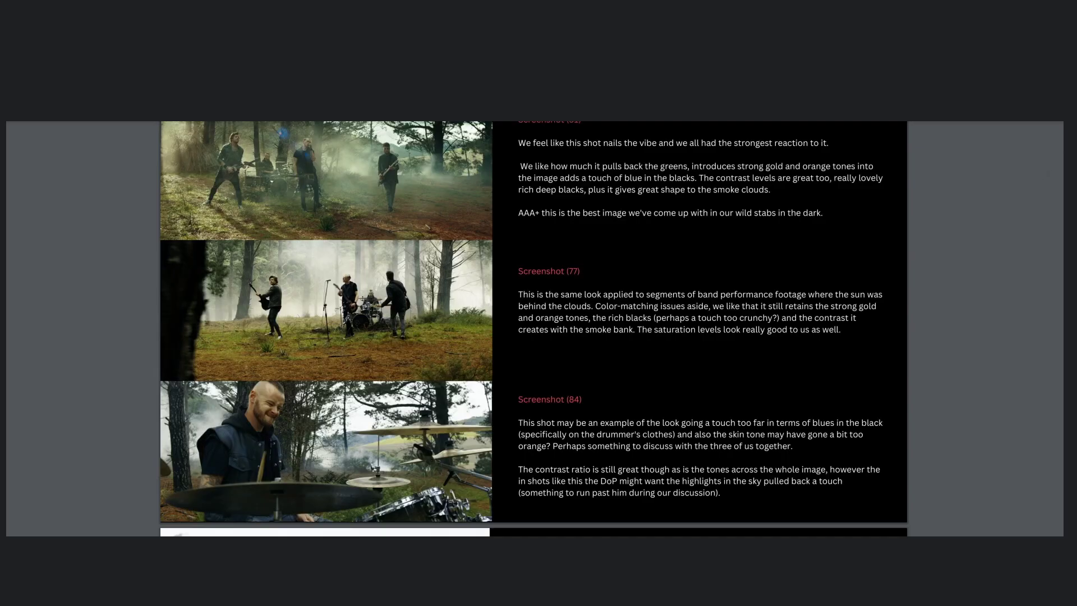
Scroll down through the Grading Deliverables email to reach its Dropbox link
{"action": "scroll", "coordinate": [533, 328], "scroll_direction": "down", "scroll_amount": 6}
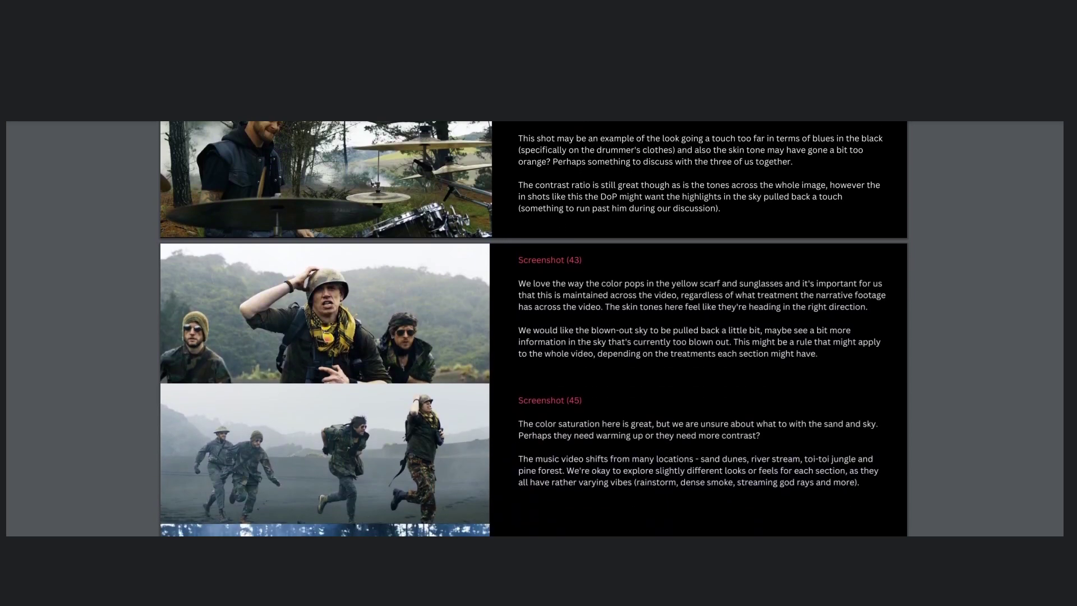
{"action": "scroll", "coordinate": [533, 329], "scroll_direction": "down", "scroll_amount": 2}
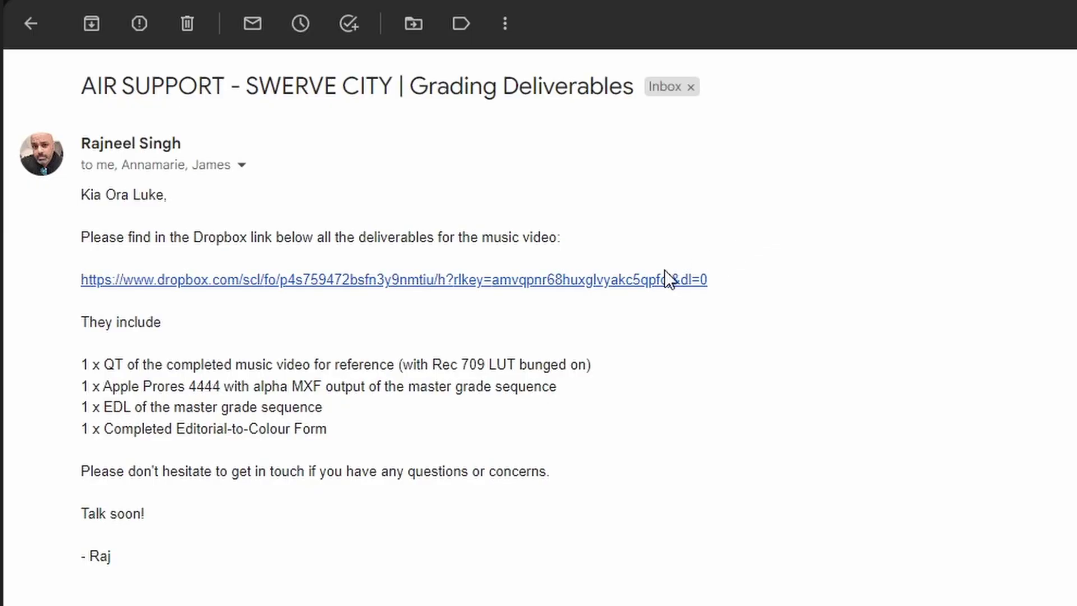
Follow the Dropbox link into the 230801_swervecity_airsupport media folder and select the AIR SUPPORT master export
{"action": "left_click", "coordinate": [664, 279]}
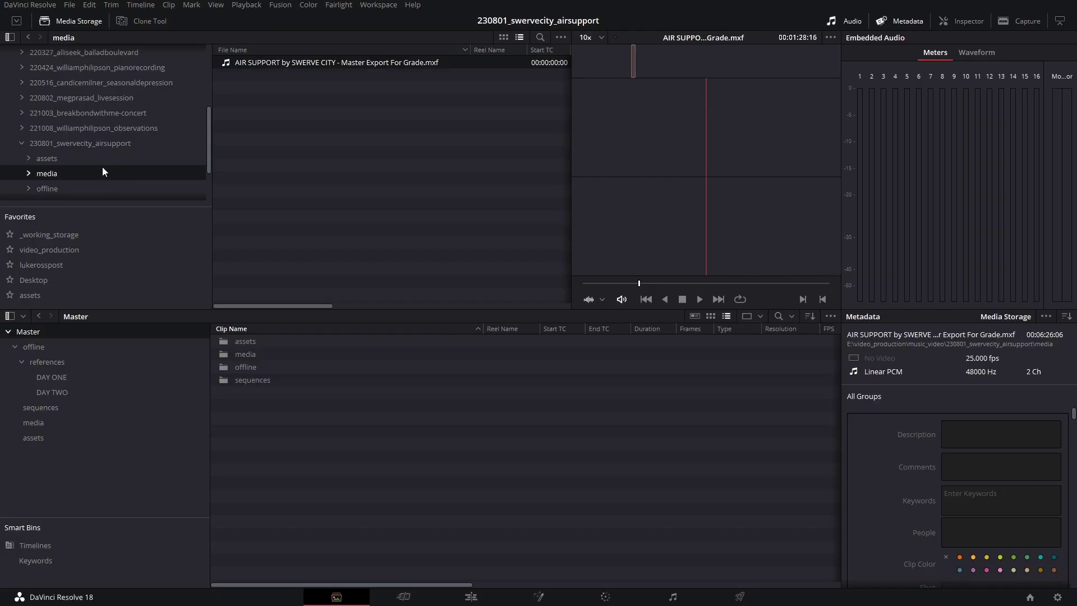
{"action": "left_click", "coordinate": [109, 142]}
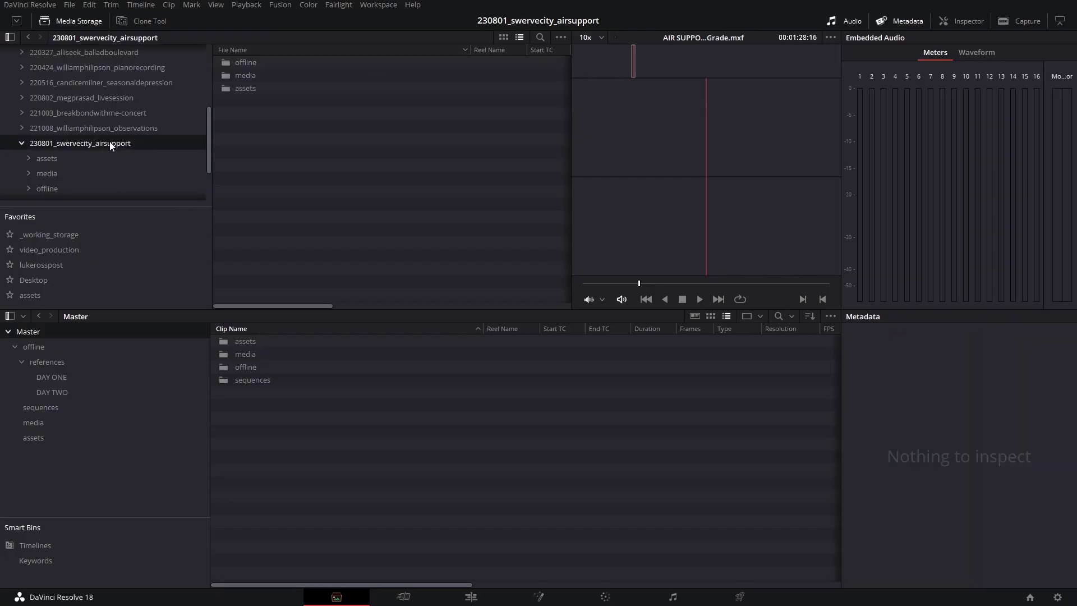
{"action": "double_click", "coordinate": [283, 79]}
{"action": "left_click", "coordinate": [286, 63]}
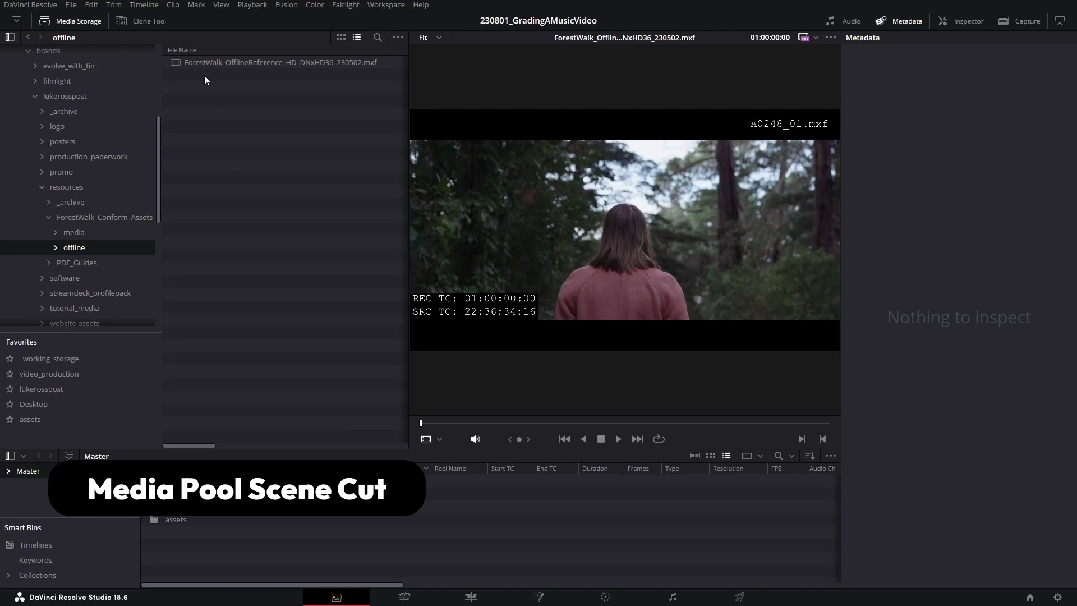
Run Auto Scene Detect on the ForestWalk offline reference, then apply Timeline > Detect Scene Cuts
{"action": "left_click", "coordinate": [198, 61]}
{"action": "right_click", "coordinate": [198, 61]}
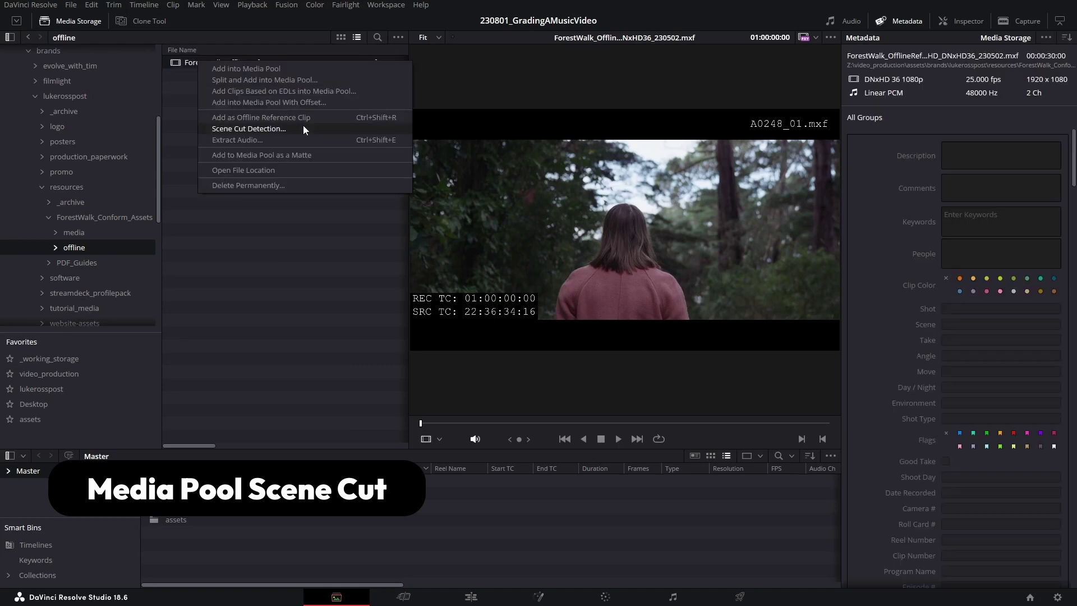
{"action": "left_click", "coordinate": [303, 127]}
{"action": "left_click", "coordinate": [164, 547]}
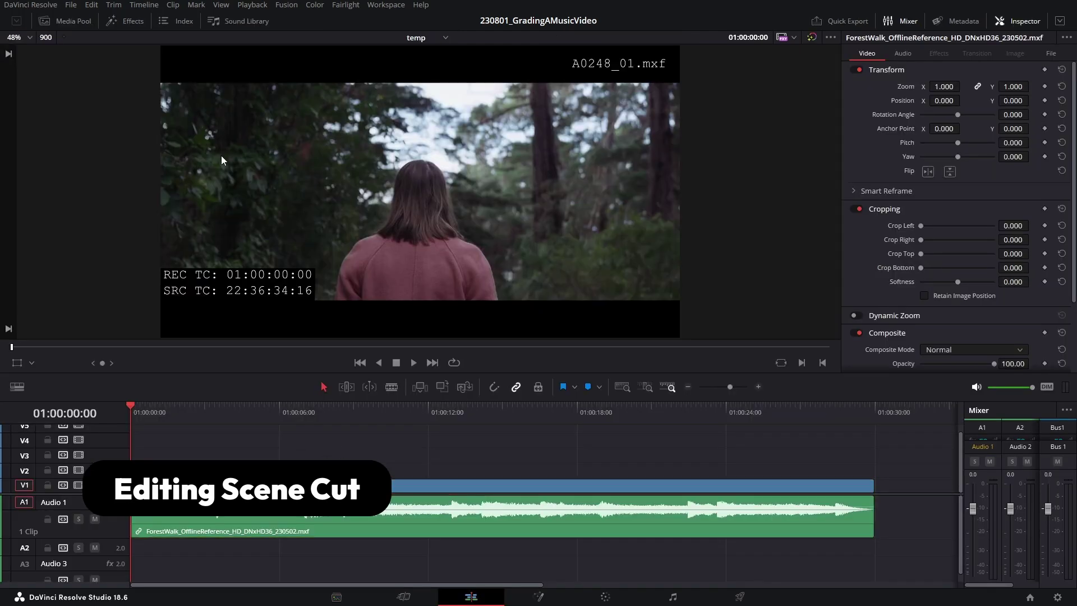
{"action": "left_click", "coordinate": [144, 5]}
{"action": "left_click", "coordinate": [251, 179]}
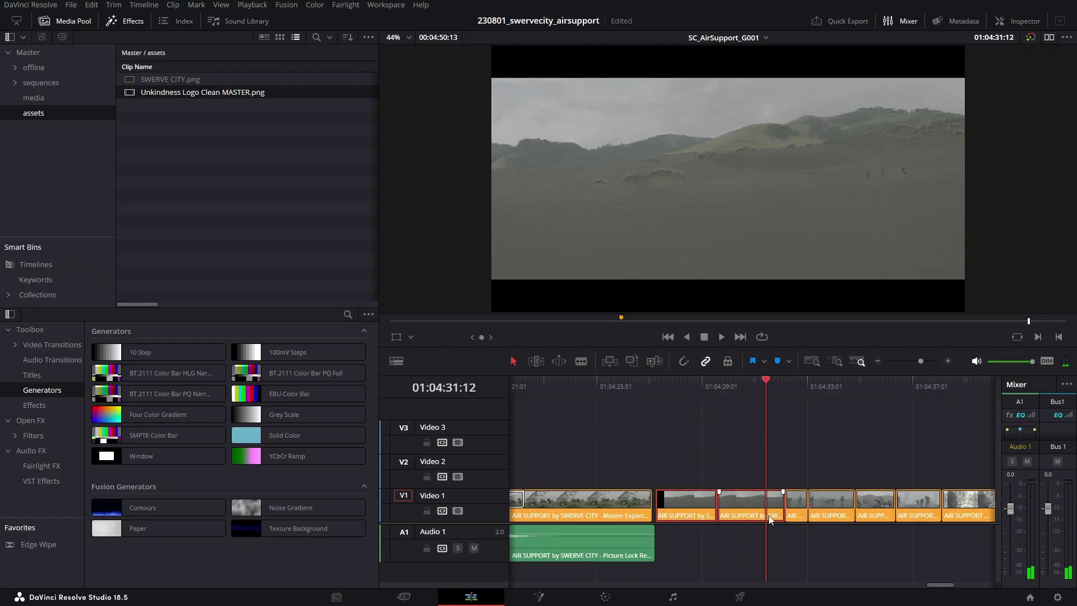
Shift the three Video 2 clips later so they line up around 01:02:07:24
{"action": "scroll", "coordinate": [768, 517], "scroll_direction": "down", "scroll_amount": 5}
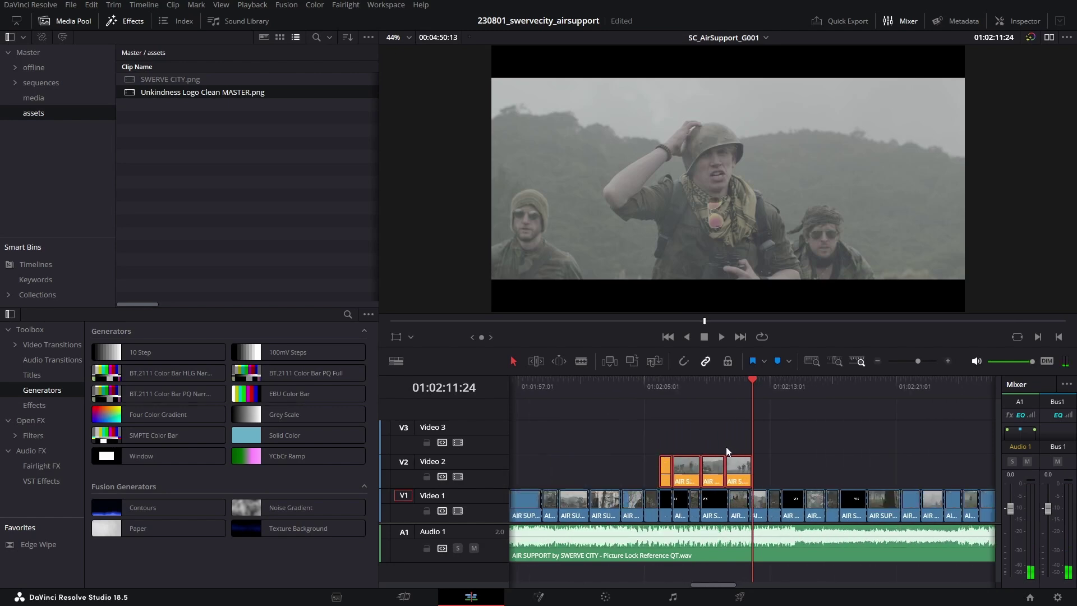
{"action": "left_click", "coordinate": [665, 387]}
{"action": "key", "text": "ctrl+equal"}
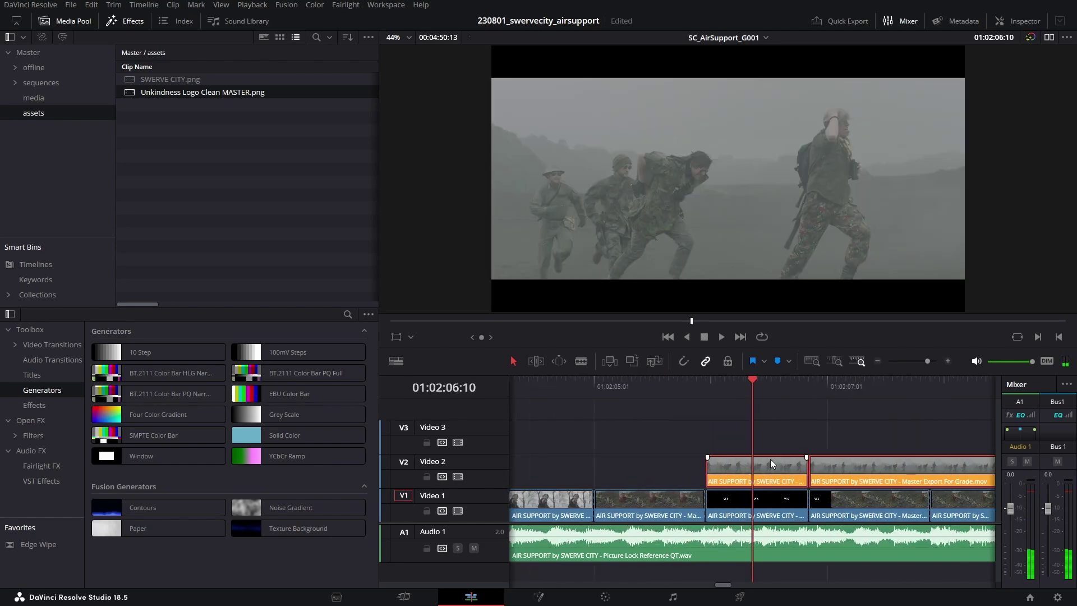
{"action": "key", "text": "ctrl+minus"}
{"action": "key", "text": "ctrl+minus"}
{"action": "left_click", "coordinate": [789, 385]}
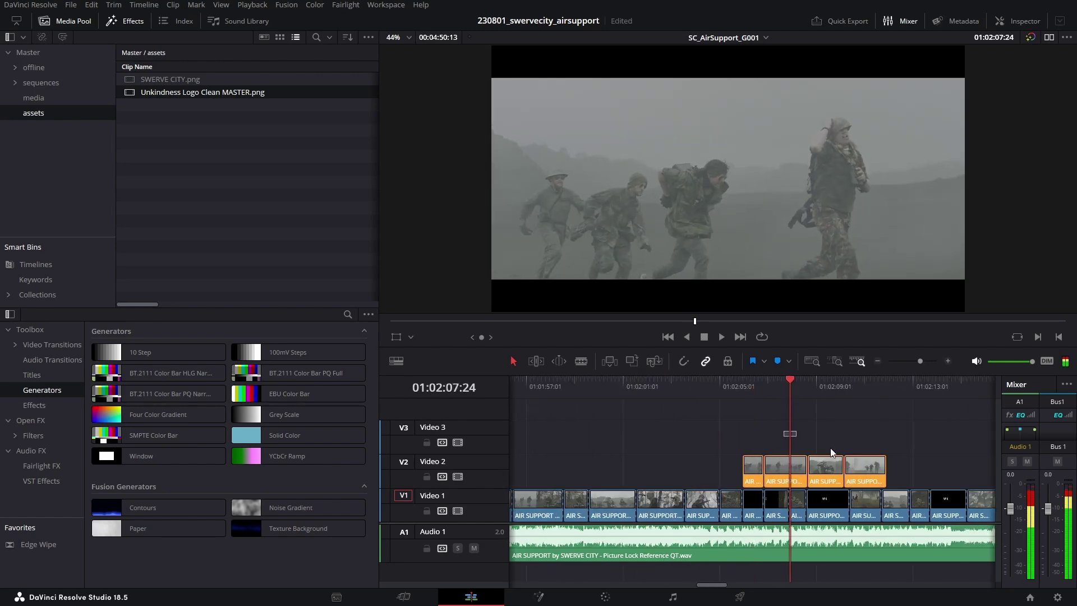
{"action": "left_click_drag", "start_coordinate": [810, 477], "coordinate": [829, 470]}
Move another Video 2 clip later to match its shot near 01:02:10:04
{"action": "key", "text": "Down"}
{"action": "key", "text": "Down"}
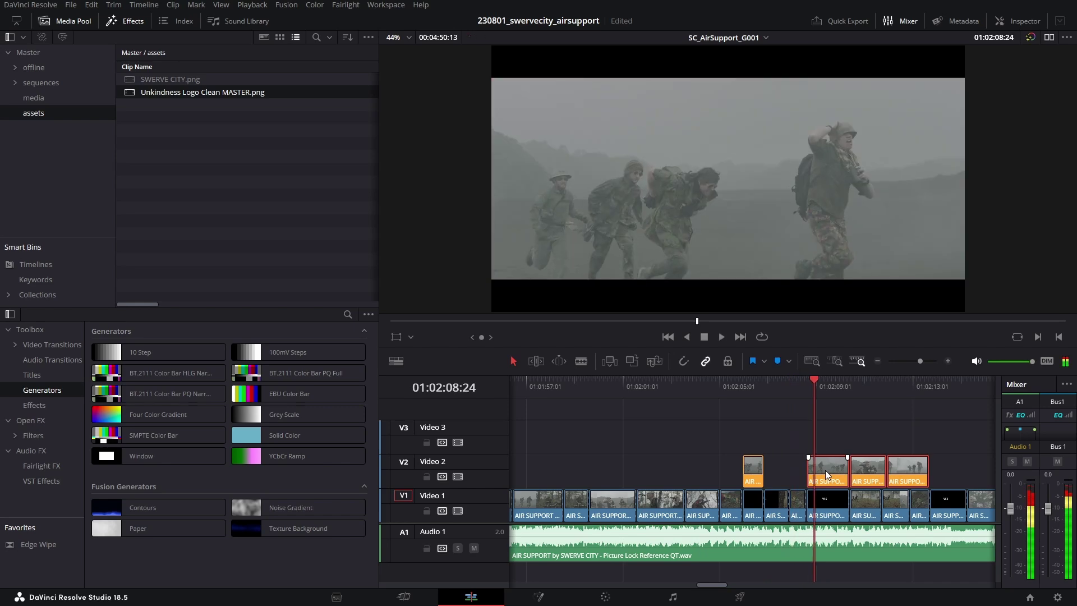
{"action": "left_click", "coordinate": [843, 380]}
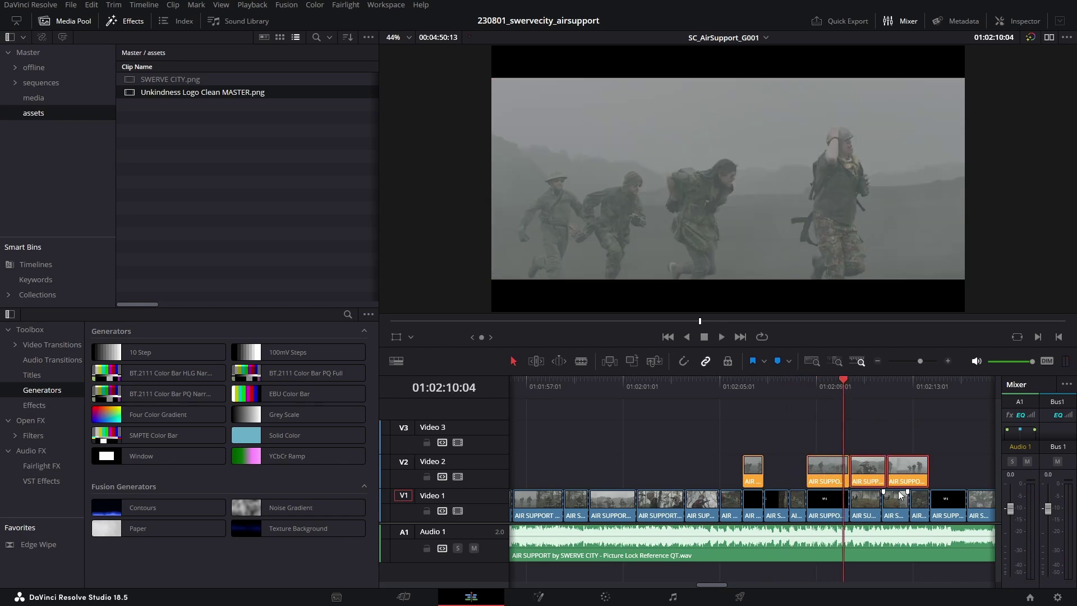
{"action": "key", "text": "l"}
{"action": "key", "text": "l"}
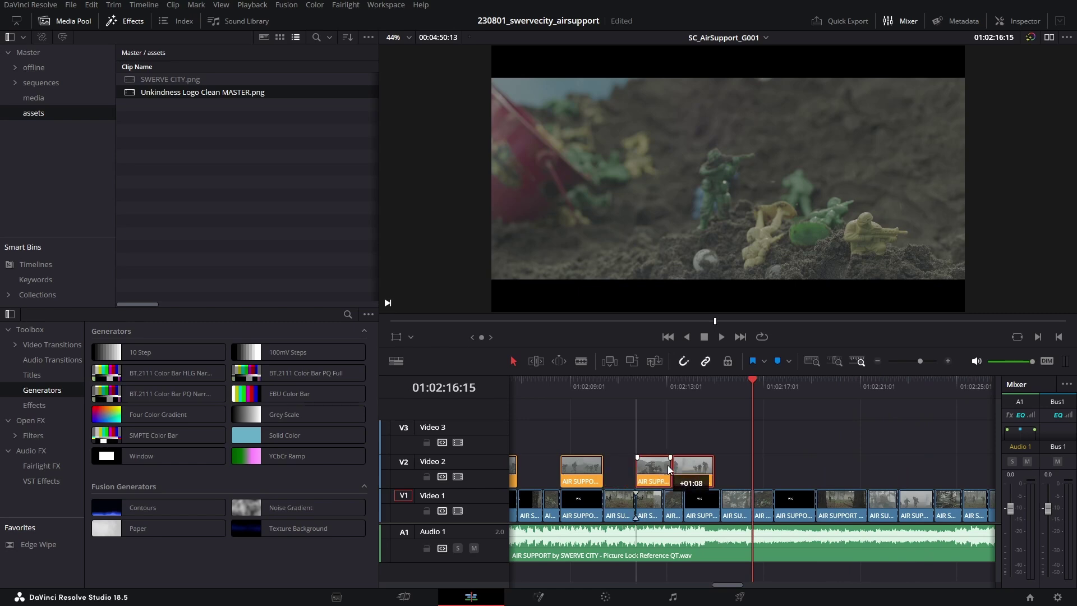
{"action": "left_click_drag", "start_coordinate": [676, 469], "coordinate": [791, 465]}
Play back the realigned section from 01:02:10 to check the alignment
{"action": "left_click", "coordinate": [595, 386]}
{"action": "key", "text": "space"}
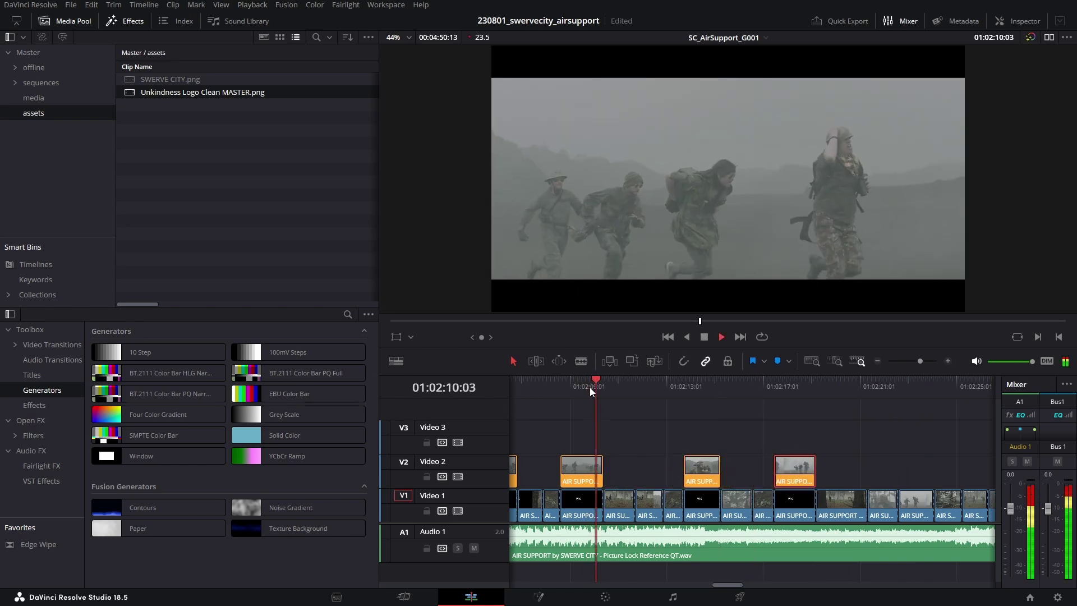
{"action": "key", "text": "space"}
{"action": "left_click", "coordinate": [595, 384]}
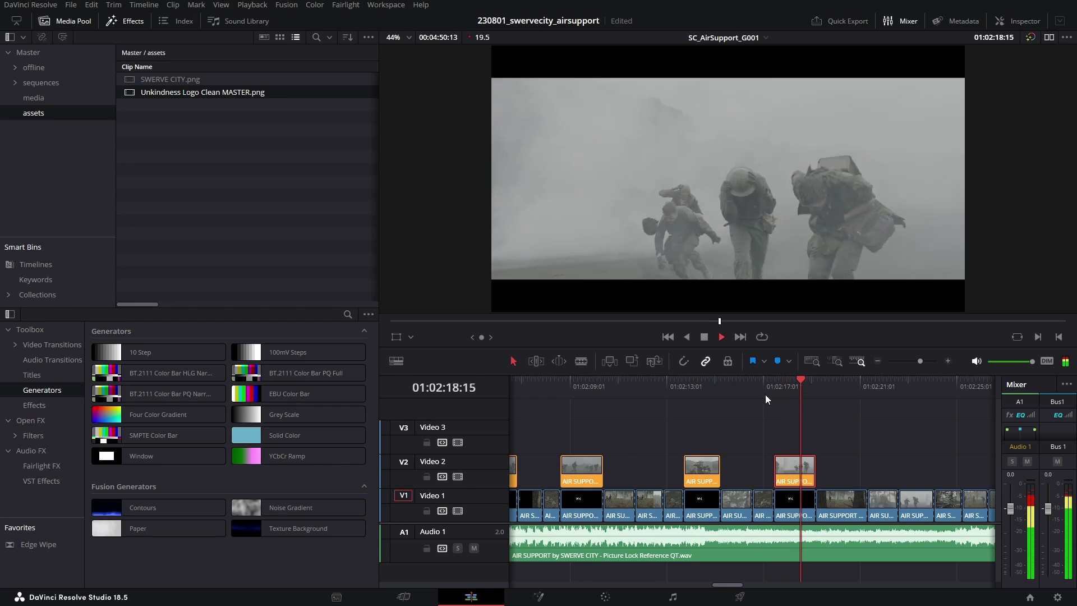
{"action": "key", "text": "space"}
{"action": "scroll", "coordinate": [740, 511], "scroll_direction": "down", "scroll_amount": 4}
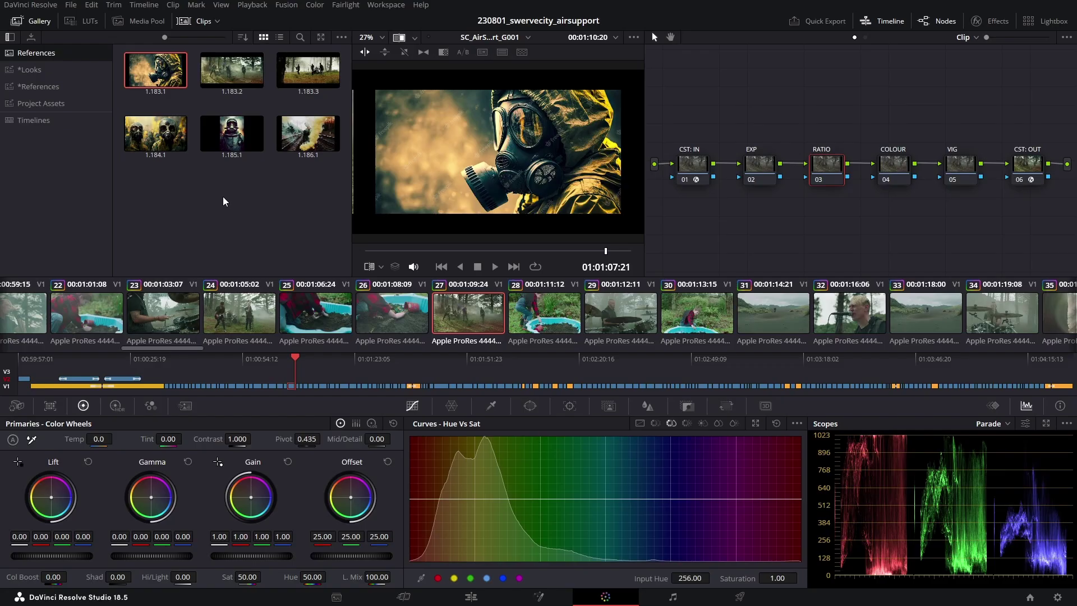
Compare the 1.184.1 and 1.183.2 forest band stills and adjust contrast on the RATIO node
{"action": "left_click", "coordinate": [174, 137]}
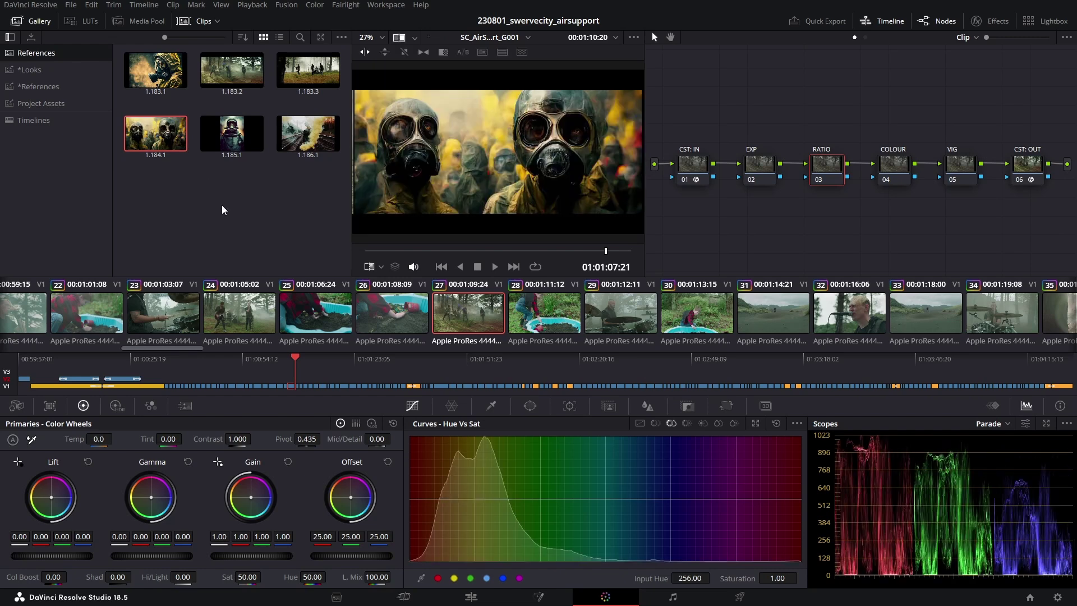
{"action": "key", "text": "Left"}
{"action": "key", "text": "Left"}
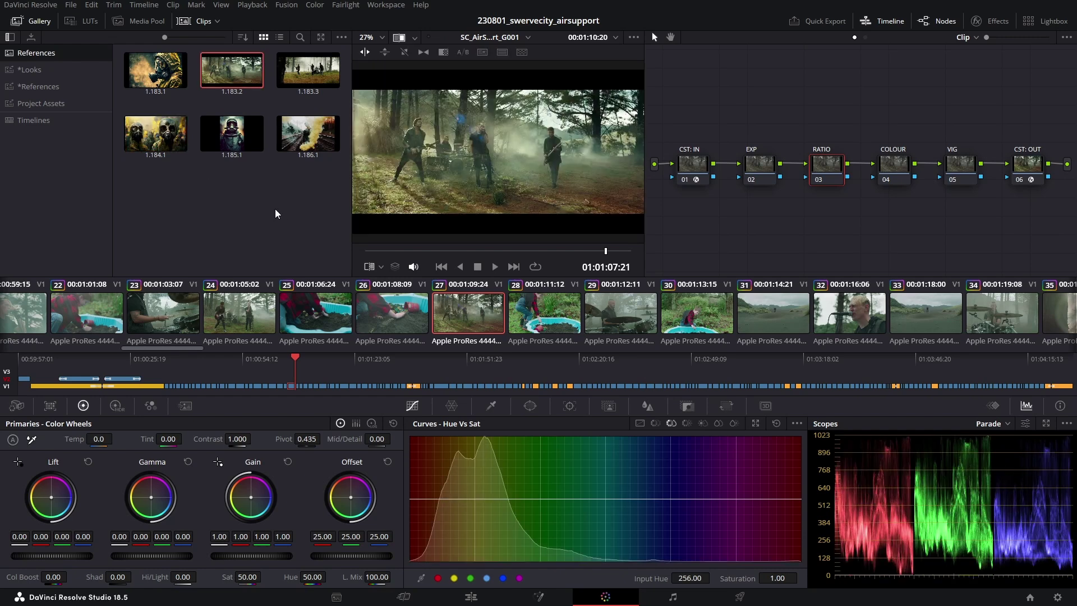
{"action": "key", "text": "ctrl+z"}
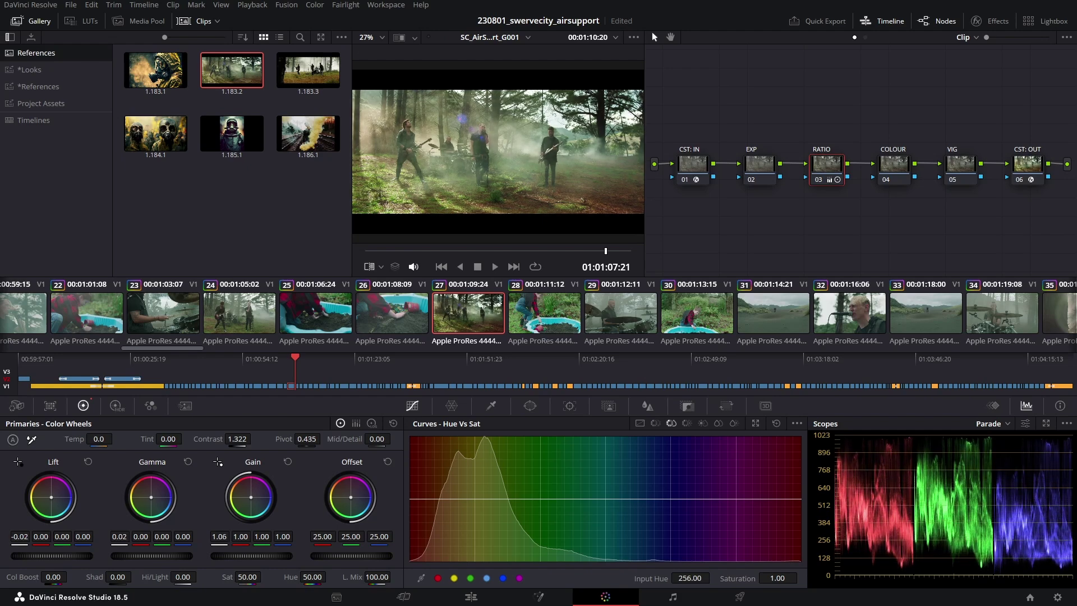
{"action": "key", "text": "ctrl+z"}
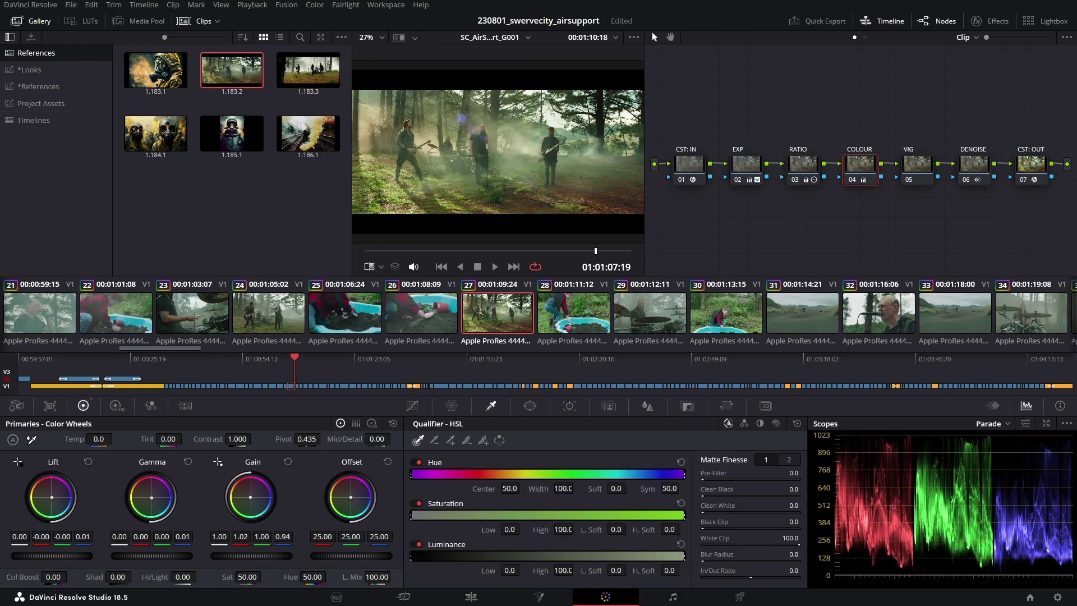
Add a WARP node after COLOUR and label node 09 as OUT
{"action": "right_click", "coordinate": [905, 191]}
{"action": "left_click", "coordinate": [926, 359]}
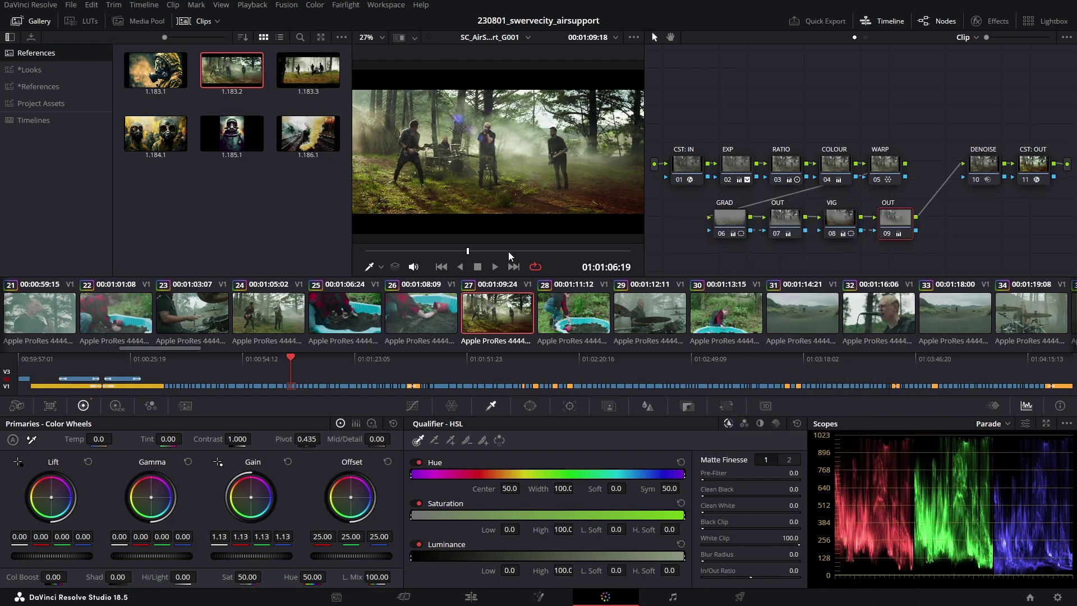
{"action": "key", "text": "space"}
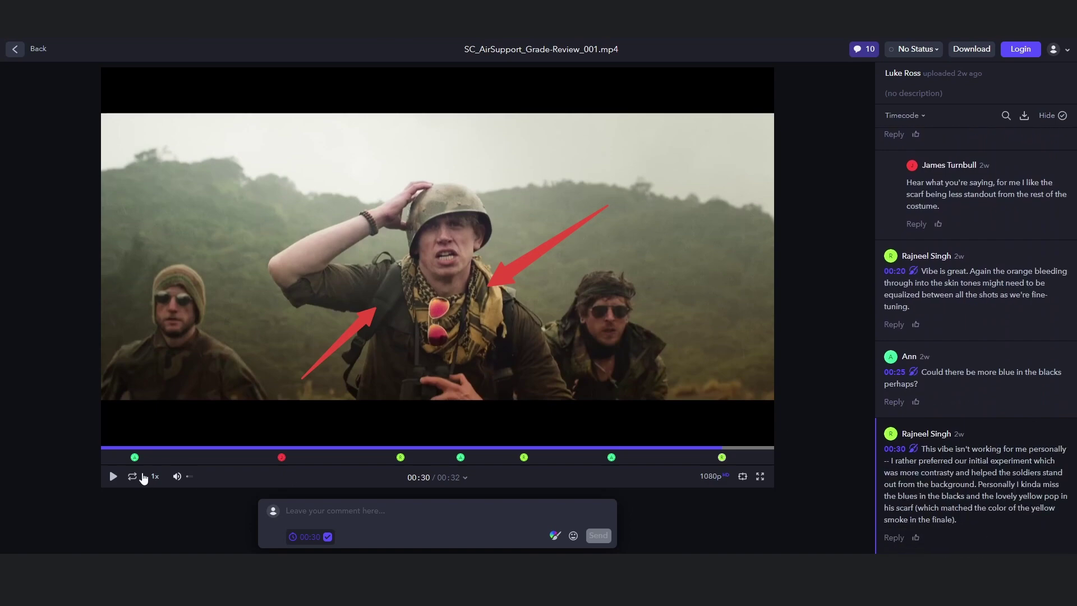
Replay the SC_AirSupport_Grade-Review_001.mp4 video from 00:00
{"action": "left_click", "coordinate": [133, 474]}
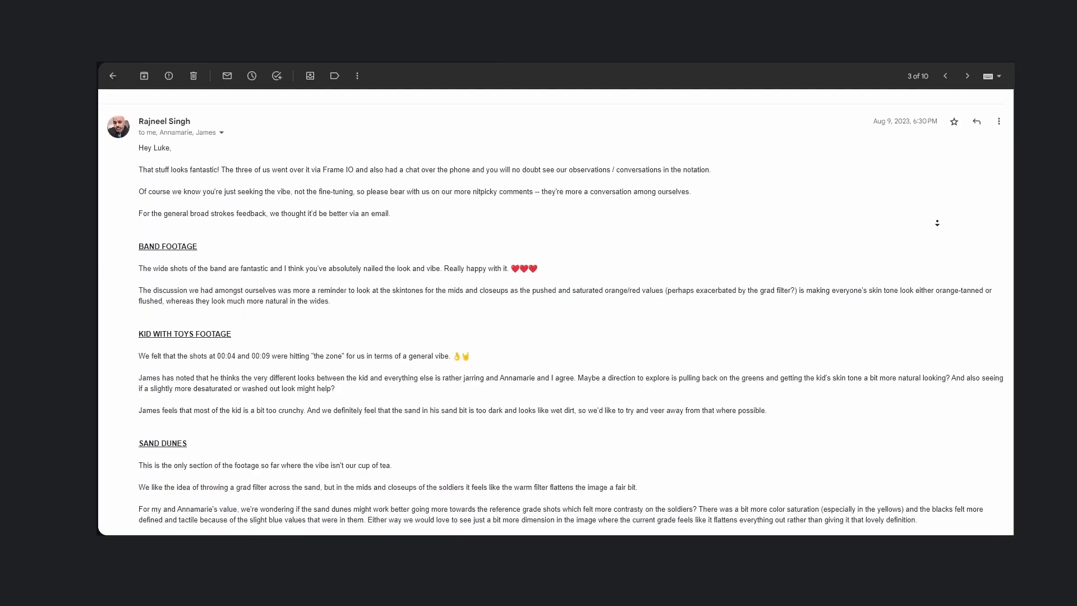
Read the feedback on band footage, kid with toys and sand dunes down to the Reply buttons
{"action": "scroll", "coordinate": [938, 222], "scroll_direction": "down", "scroll_amount": 2}
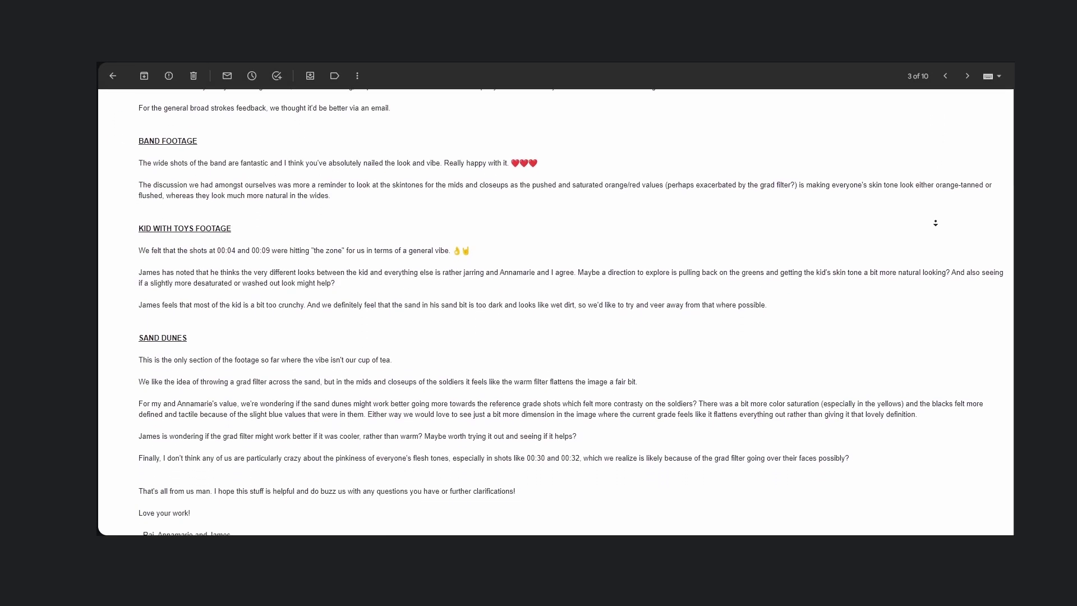
{"action": "scroll", "coordinate": [935, 222], "scroll_direction": "down", "scroll_amount": 2}
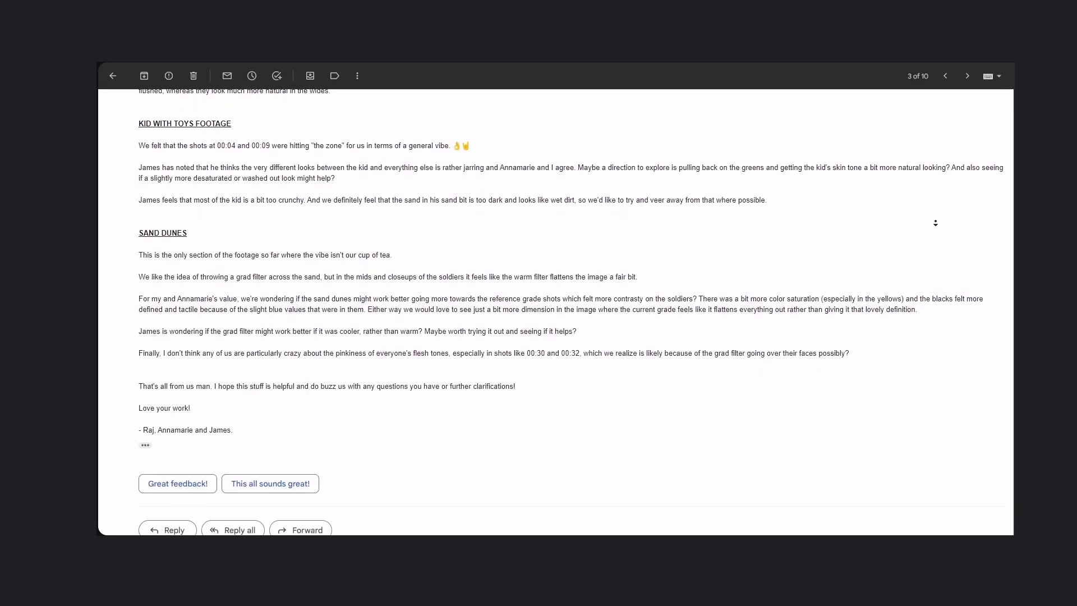
{"action": "scroll", "coordinate": [935, 222], "scroll_direction": "down", "scroll_amount": 1}
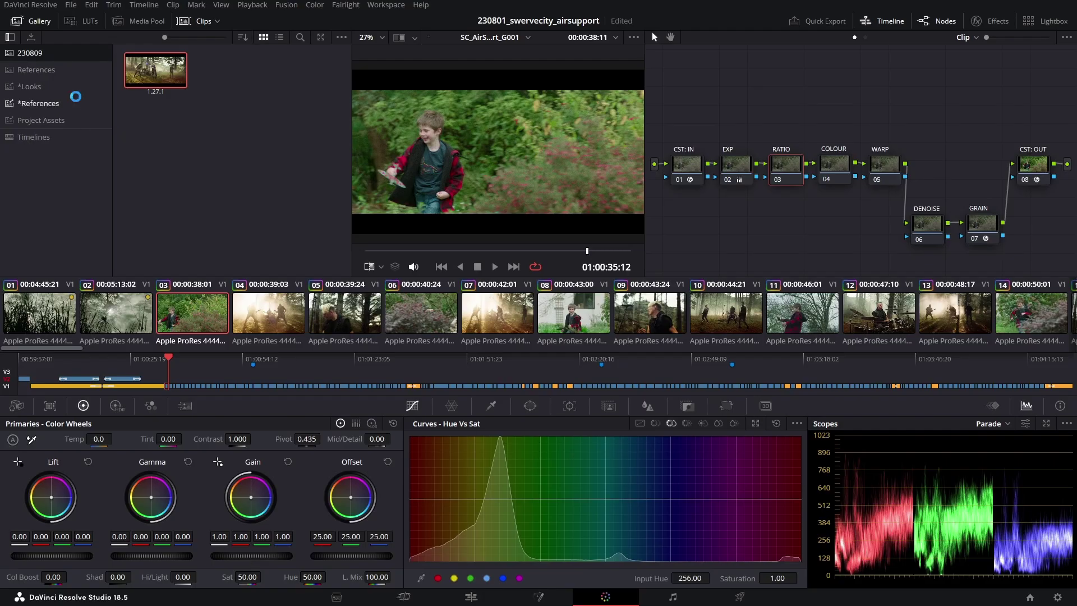
Search the *References album for 'dun' and wipe against the Dunkirk still
{"action": "left_click", "coordinate": [75, 102]}
{"action": "left_click", "coordinate": [300, 37]}
{"action": "type", "text": "dunkir"}
{"action": "double_click", "coordinate": [297, 100]}
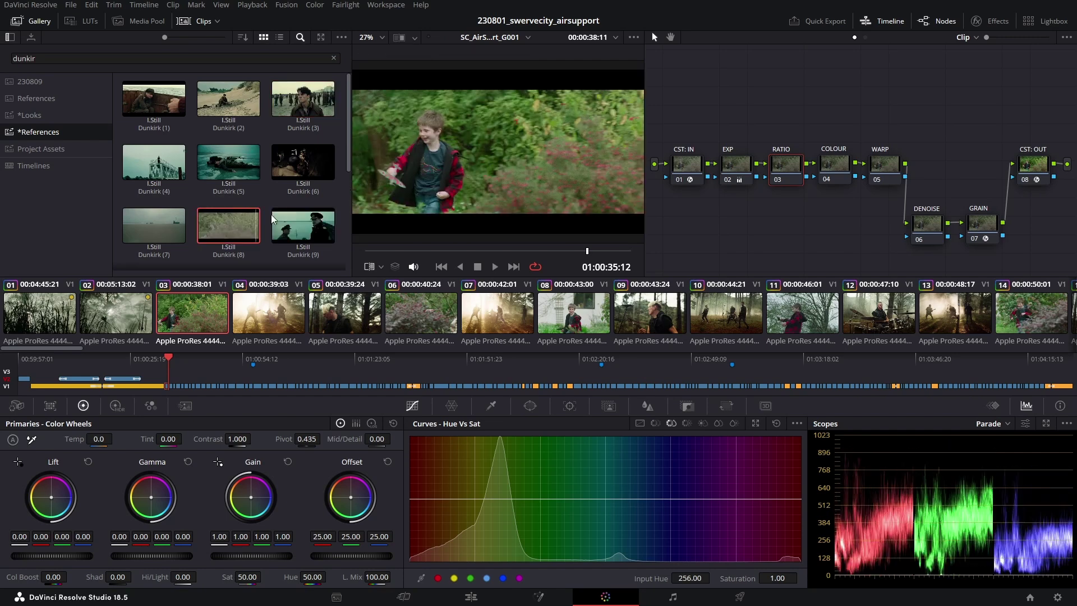
On clip 14, lower a custom curve point and disable the COLOUR and VIG nodes
{"action": "left_click", "coordinate": [1031, 313]}
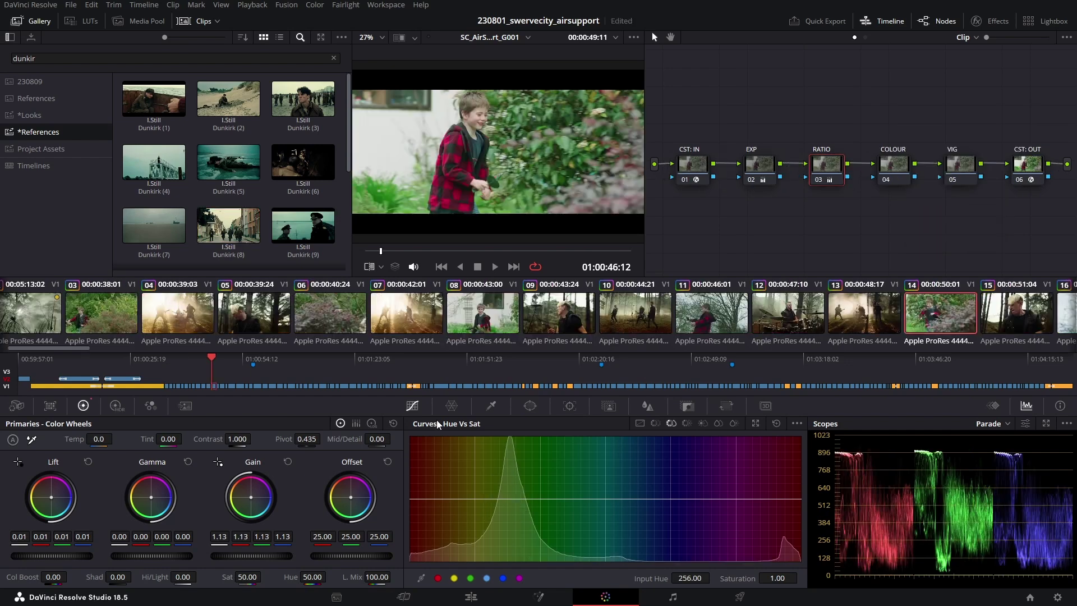
{"action": "left_click", "coordinate": [640, 424]}
{"action": "left_click_drag", "start_coordinate": [617, 466], "coordinate": [617, 481]}
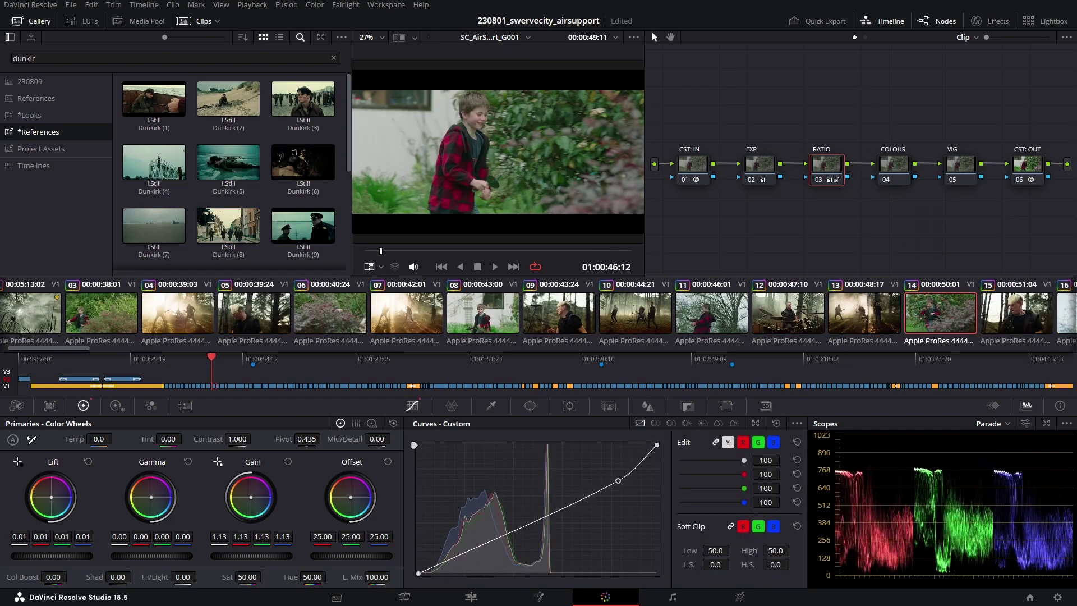
{"action": "key", "text": "alt+shift+apostrophe"}
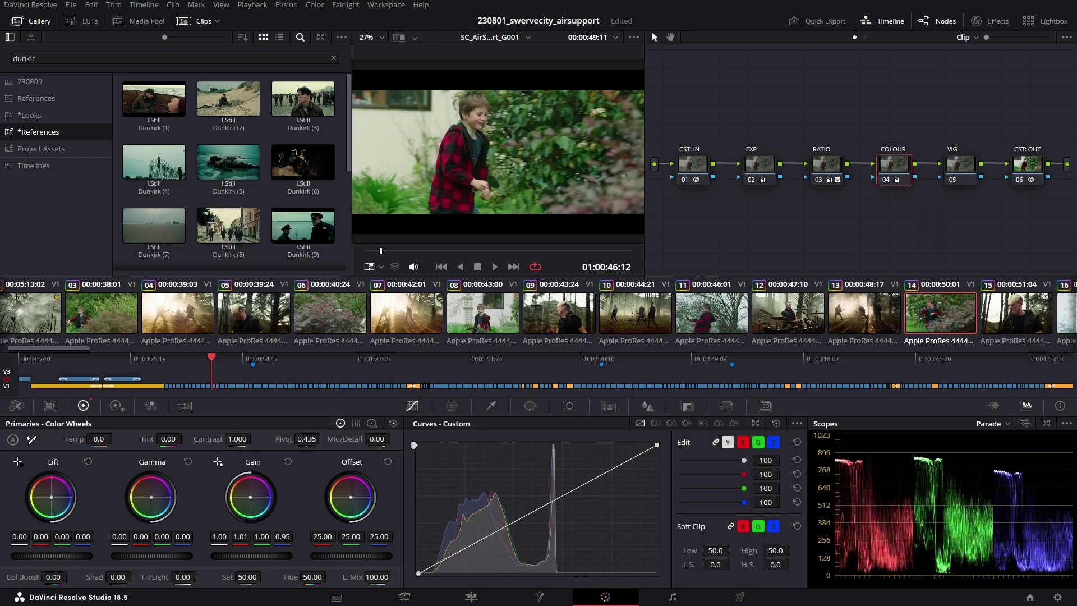
{"action": "key", "text": "ctrl+d"}
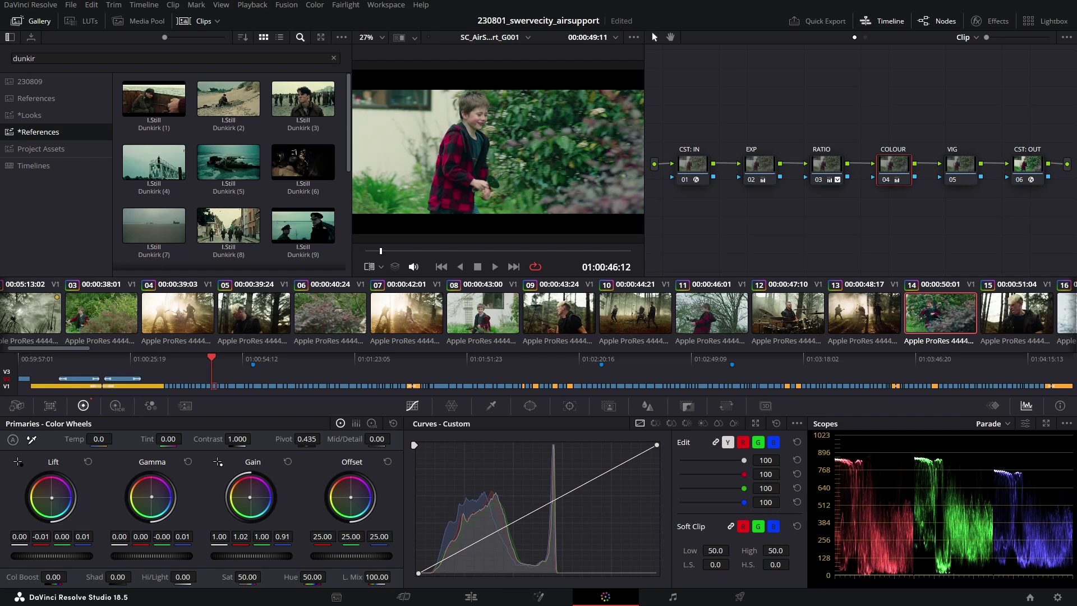
{"action": "key", "text": "alt+shift+apostrophe"}
{"action": "key", "text": "ctrl+d"}
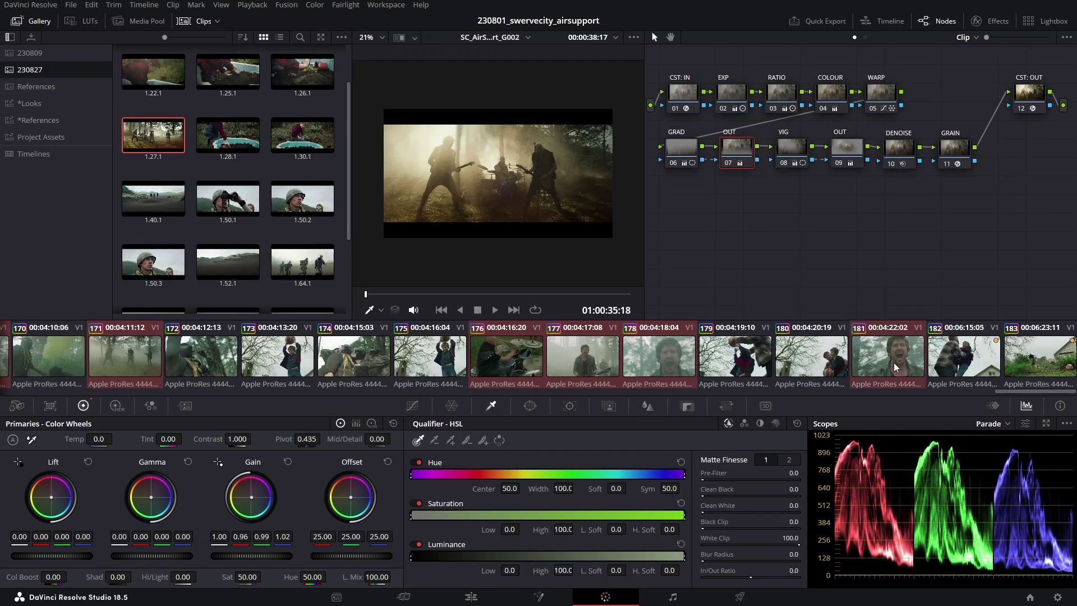
Add the band clips to a new group named BAND, then select clip 43's RATIO node
{"action": "right_click", "coordinate": [896, 367]}
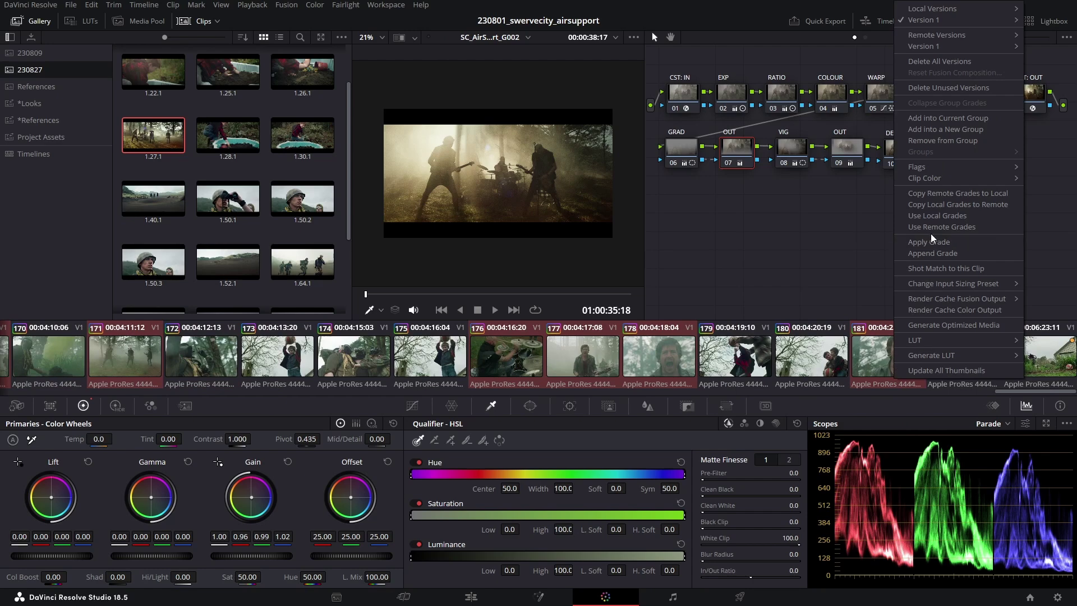
{"action": "left_click", "coordinate": [936, 130]}
{"action": "type", "text": "BAND"}
{"action": "key", "text": "Return"}
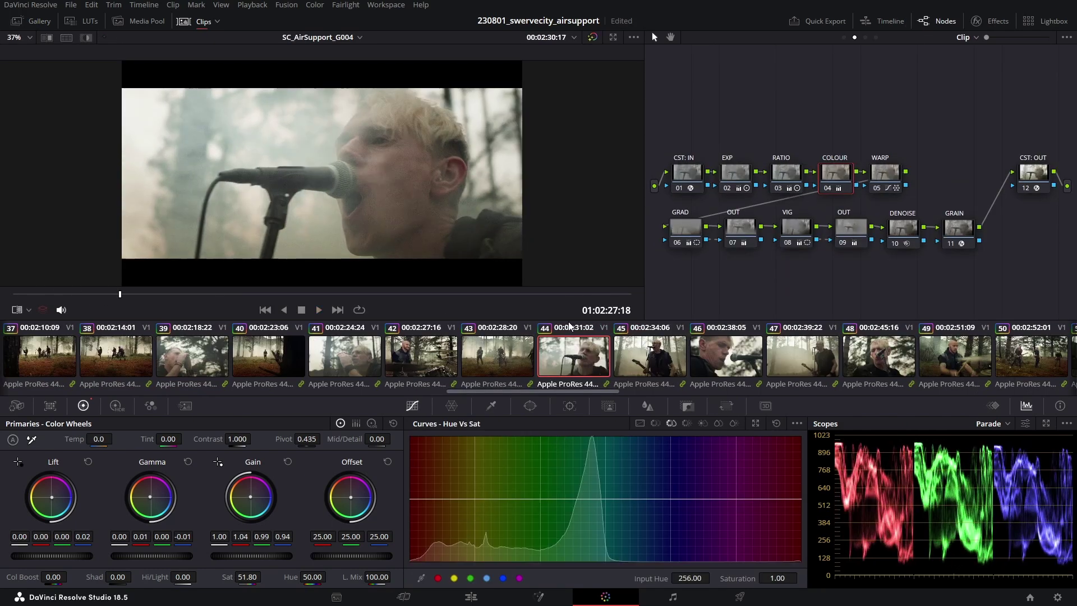
{"action": "key", "text": "Up"}
{"action": "left_click", "coordinate": [789, 180]}
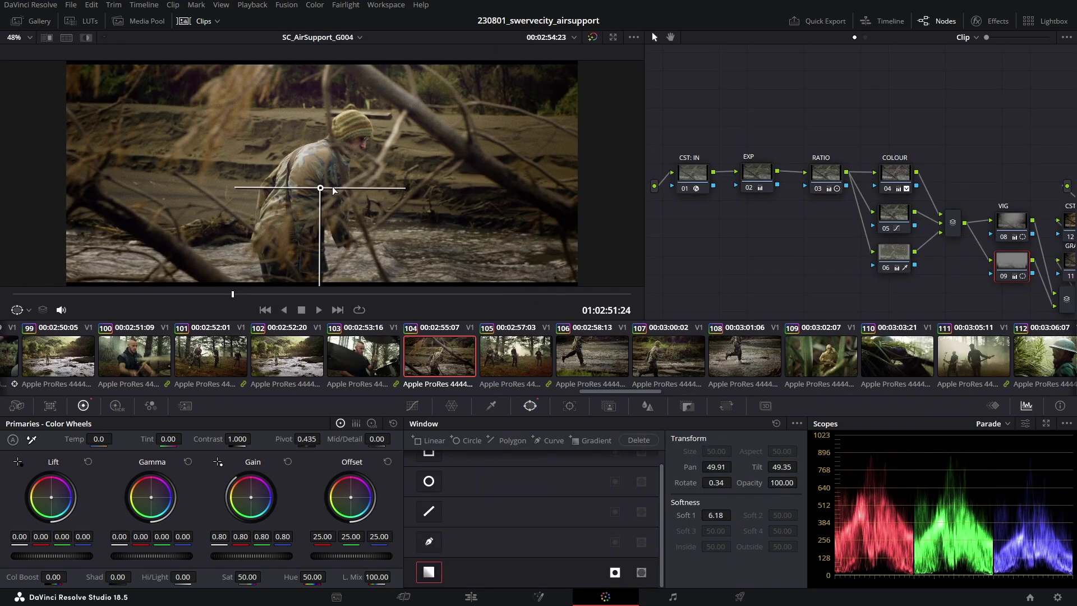
Raise the linear window's softness on clip 104 to about 15, then select clip 74
{"action": "left_click_drag", "start_coordinate": [320, 261], "coordinate": [321, 289]}
{"action": "scroll", "coordinate": [321, 216], "scroll_direction": "up", "scroll_amount": 2}
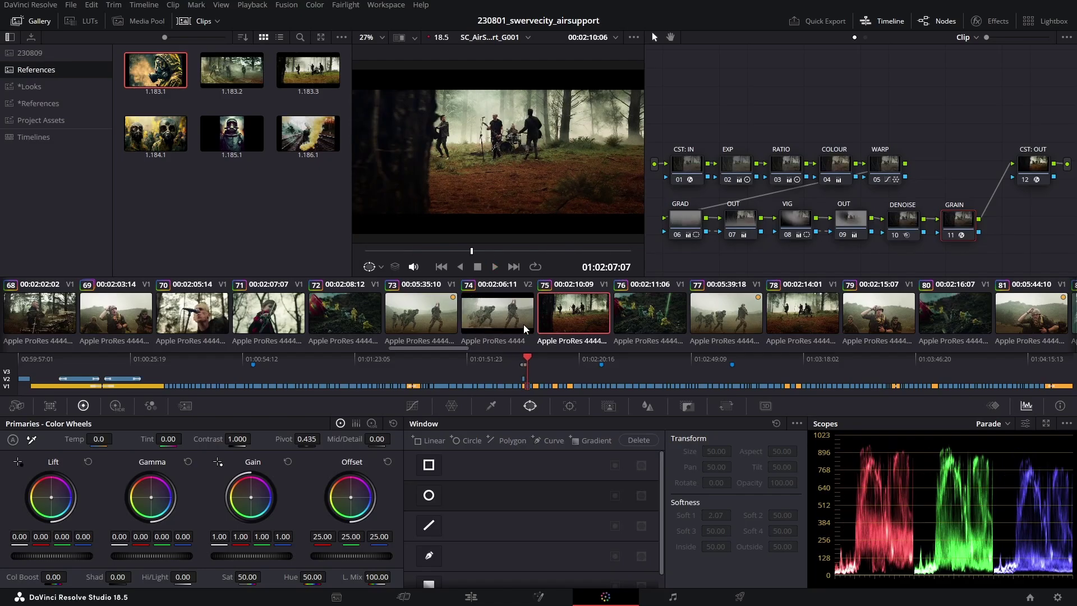
{"action": "left_click", "coordinate": [524, 329]}
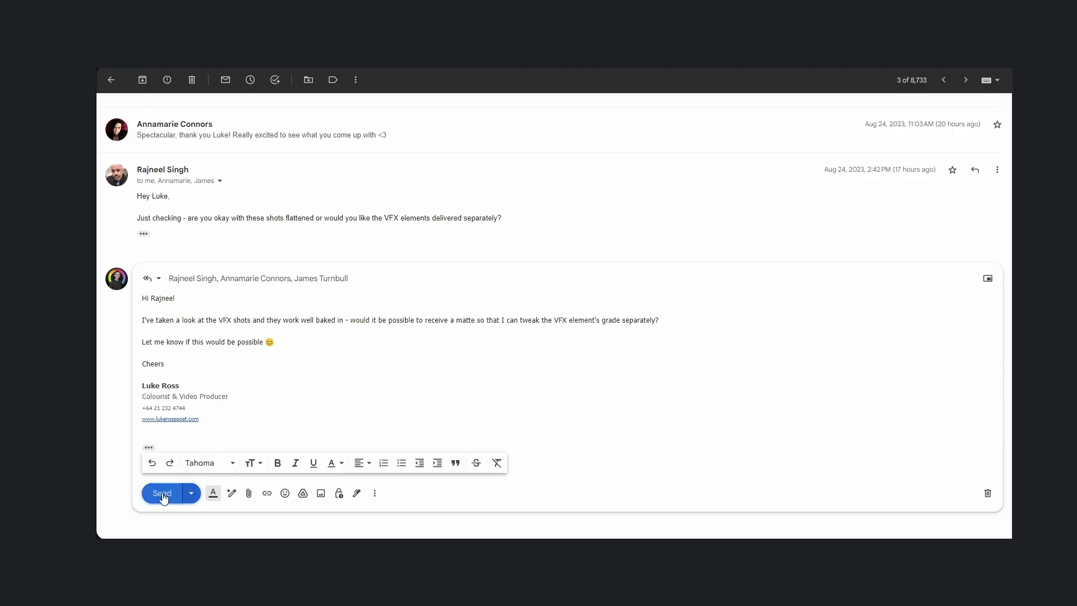
Send the drafted Gmail reply requesting a matte for the VFX elements
{"action": "left_click", "coordinate": [163, 494]}
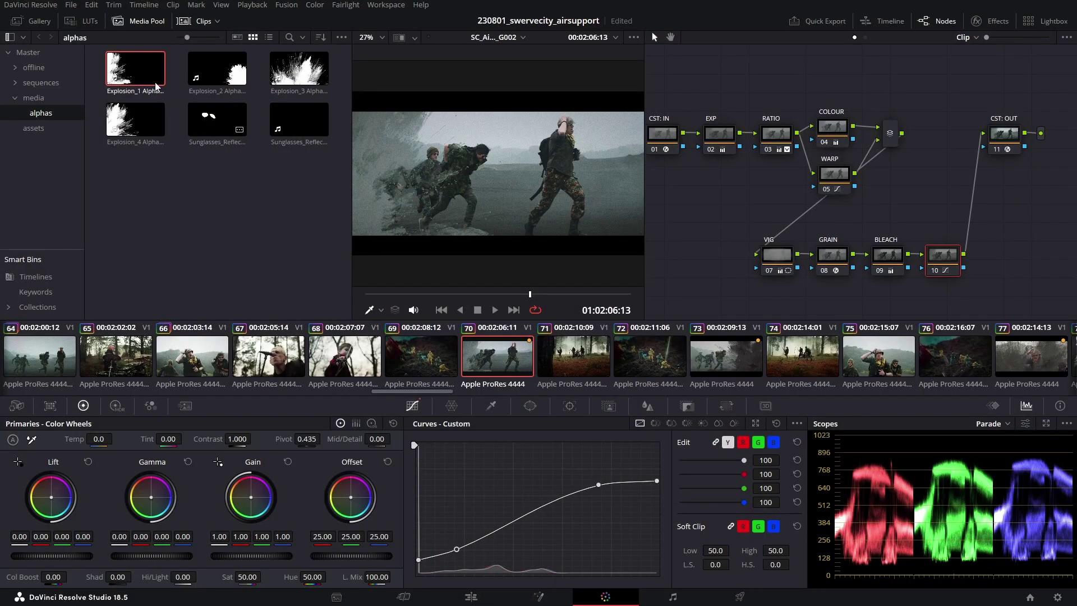
Add the Explosion_1 alpha to clip 70's node tree as a matte, then select the RATIO and COLOUR nodes
{"action": "left_click_drag", "start_coordinate": [146, 76], "coordinate": [755, 211]}
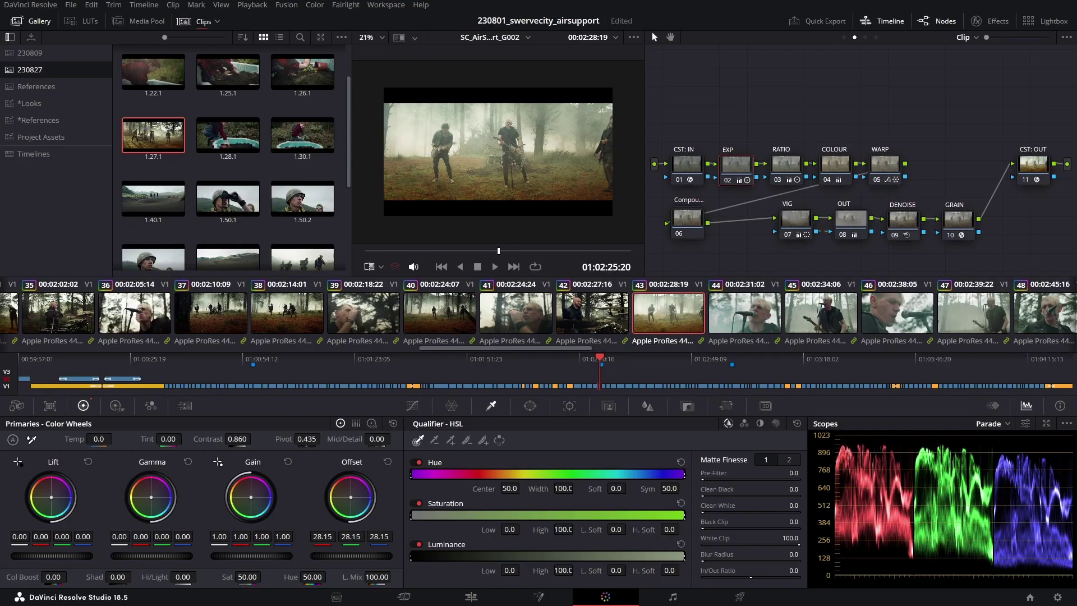
{"action": "left_click", "coordinate": [786, 164]}
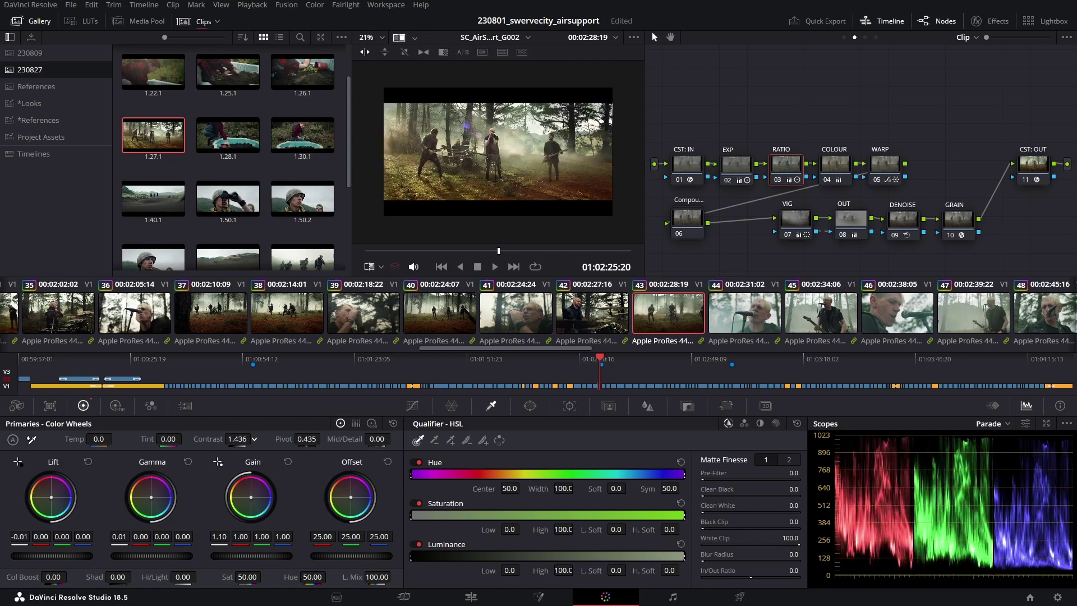
{"action": "key", "text": "shift+'"}
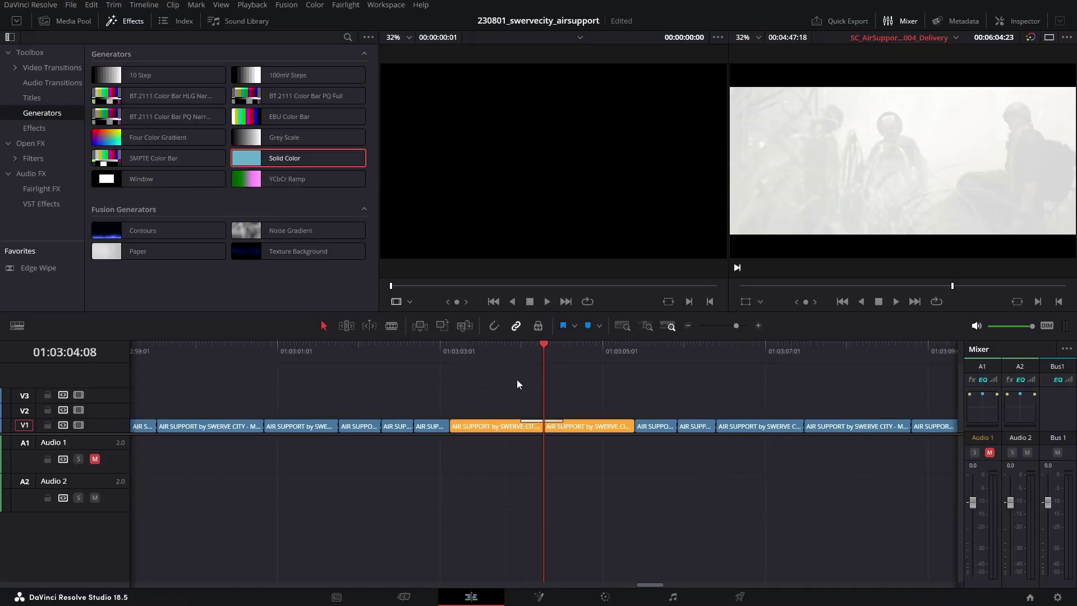
Lift the short orange clip onto V2, trim its start, and move it past the end of V1
{"action": "left_click_drag", "start_coordinate": [455, 426], "coordinate": [454, 413]}
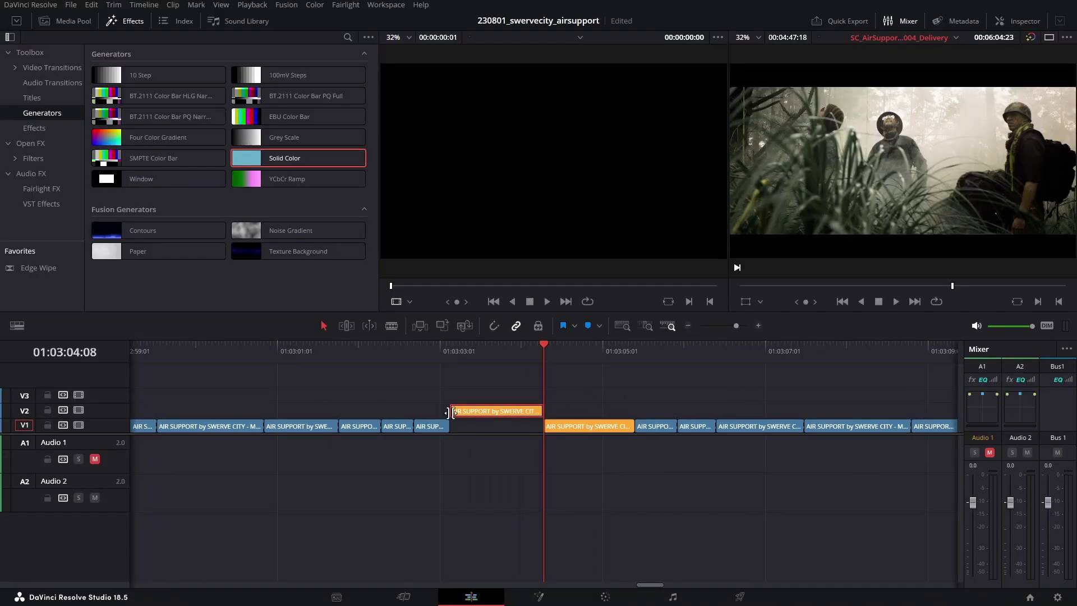
{"action": "left_click_drag", "start_coordinate": [368, 404], "coordinate": [618, 402]}
{"action": "scroll", "coordinate": [618, 403], "scroll_direction": "down", "scroll_amount": 5}
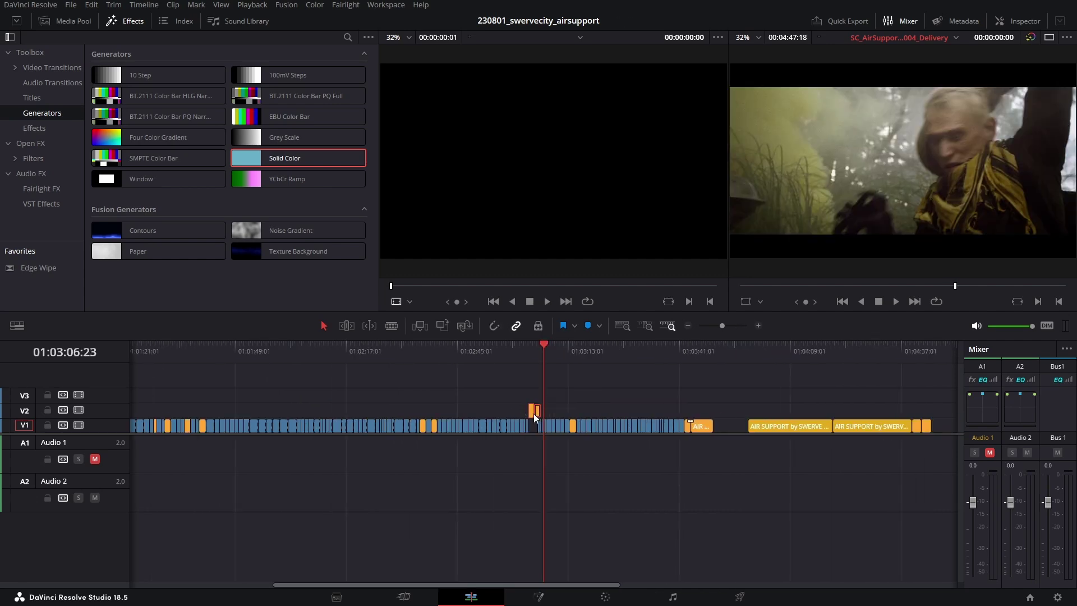
{"action": "left_click_drag", "start_coordinate": [536, 418], "coordinate": [785, 432]}
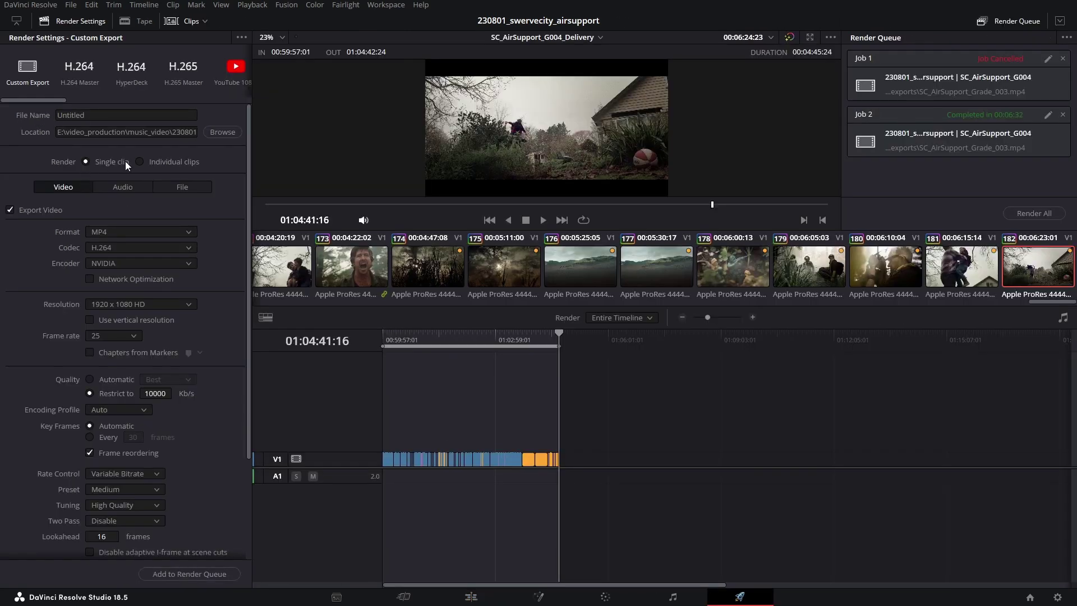
Set the render to QuickTime, DNxHR codec, DNxHR HQX 10-bit type, at 3840 x 2160 Ultra HD
{"action": "left_click", "coordinate": [109, 231]}
{"action": "left_click", "coordinate": [121, 343]}
{"action": "left_click", "coordinate": [115, 262]}
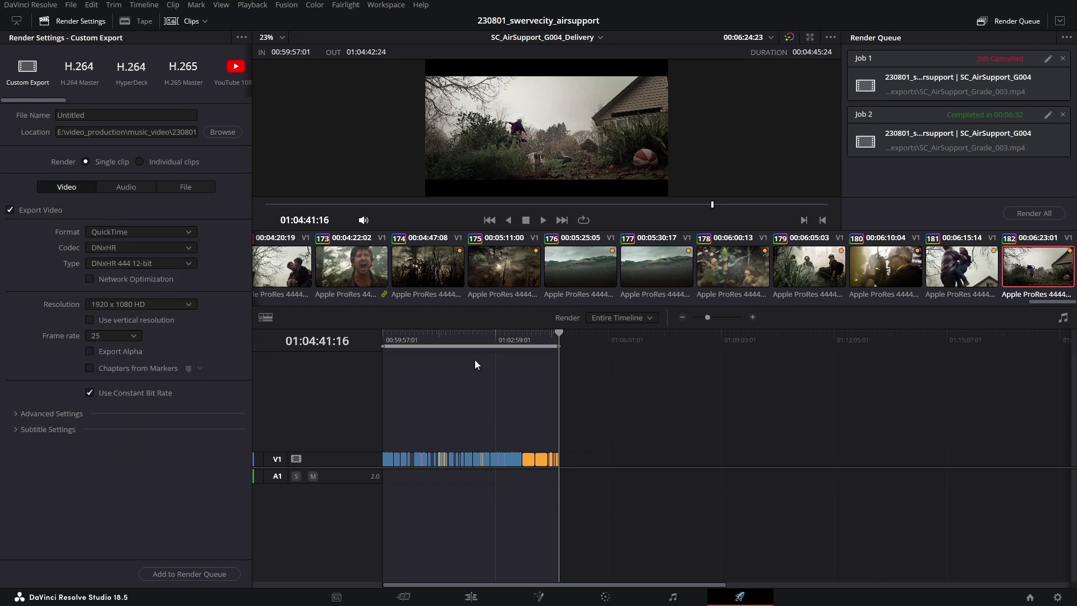
{"action": "left_click", "coordinate": [140, 248]}
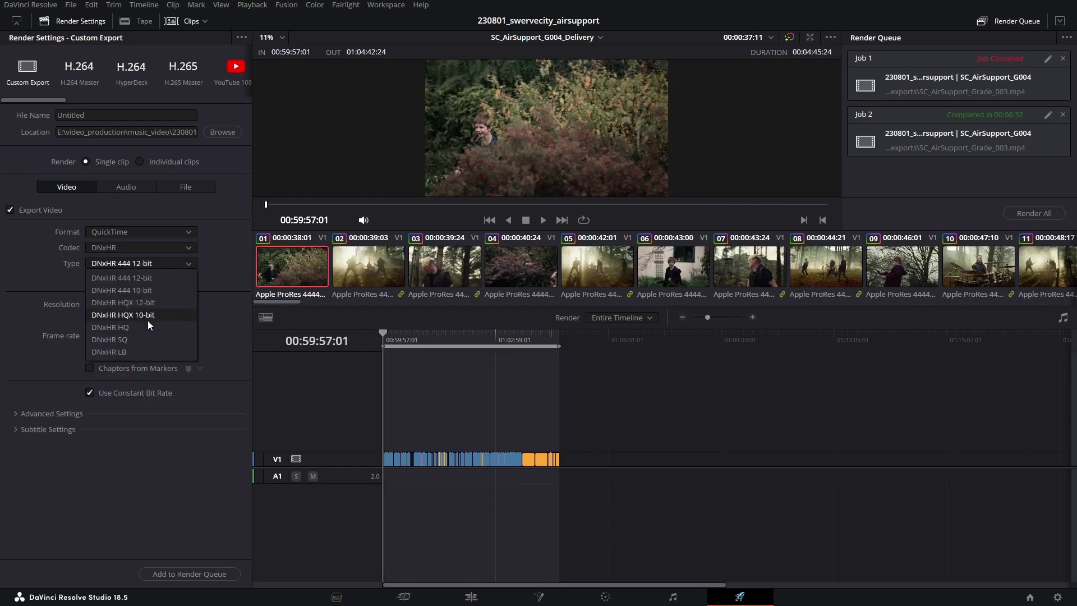
{"action": "left_click", "coordinate": [147, 317]}
{"action": "left_click", "coordinate": [137, 307]}
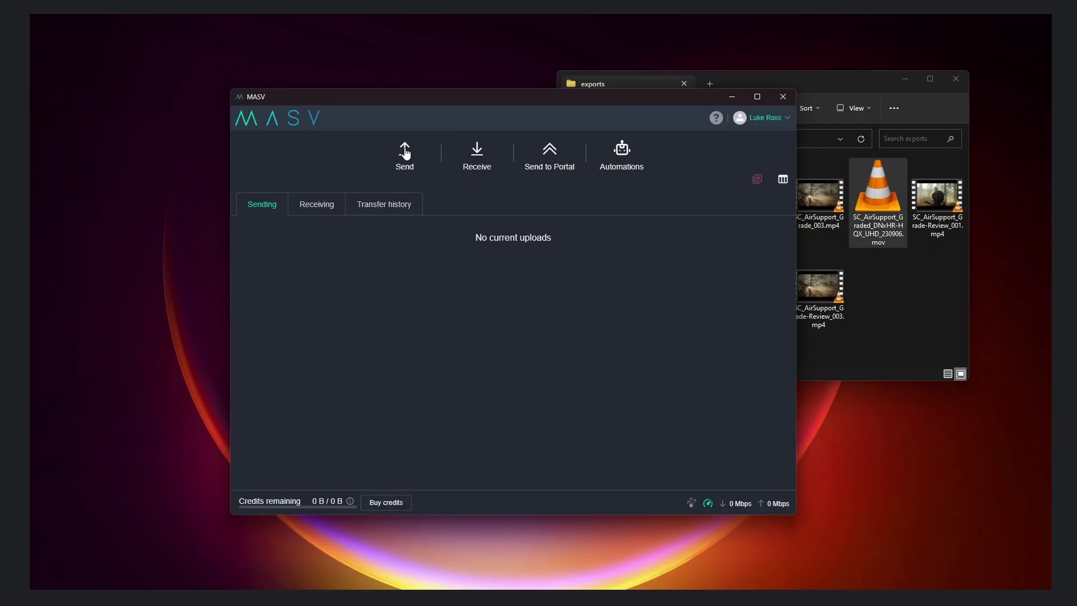
Send the 24.24 GB SC_AirSupport_Graded_DNxHR-HQX_UHD_230906.mov through MASV as a download link
{"action": "left_click", "coordinate": [405, 150]}
{"action": "left_click_drag", "start_coordinate": [878, 202], "coordinate": [511, 258]}
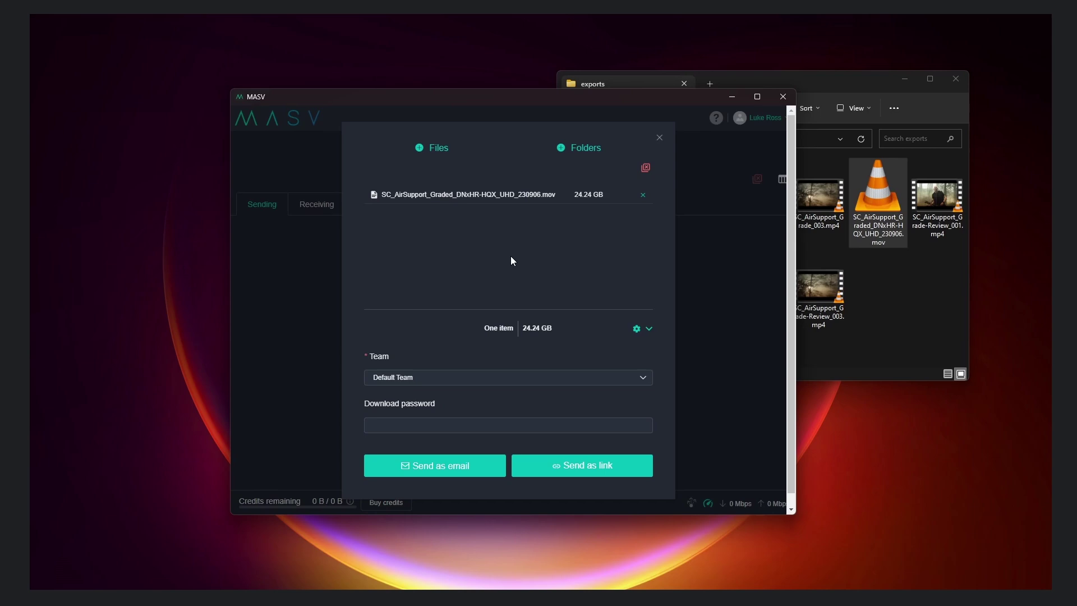
{"action": "left_click", "coordinate": [596, 465]}
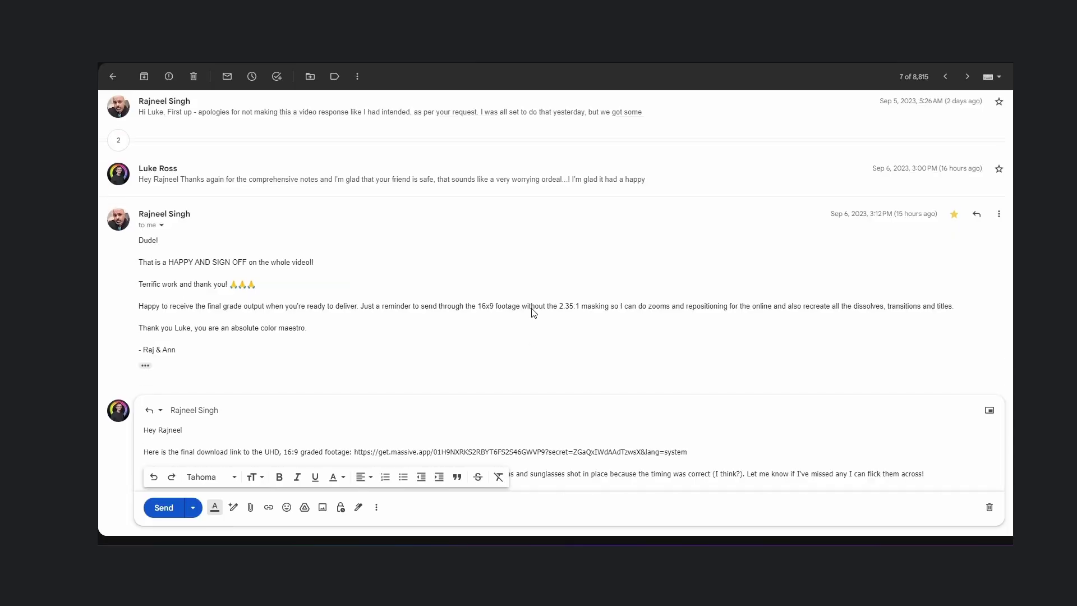
{"action": "scroll", "coordinate": [452, 228], "scroll_direction": "up", "scroll_amount": 1}
{"action": "scroll", "coordinate": [451, 229], "scroll_direction": "down", "scroll_amount": 10}
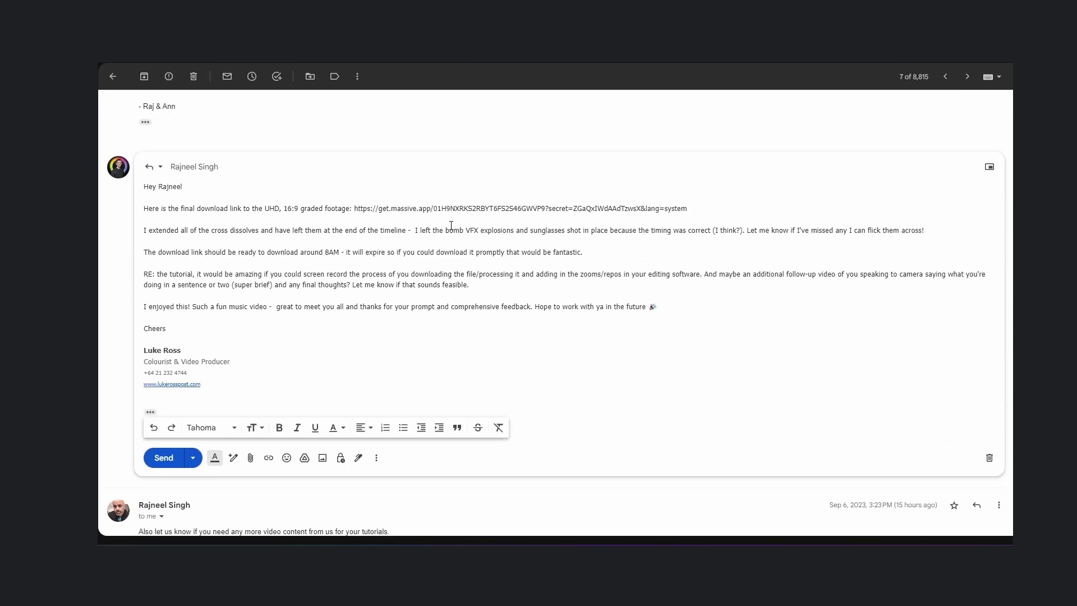
{"action": "scroll", "coordinate": [450, 230], "scroll_direction": "up", "scroll_amount": 3}
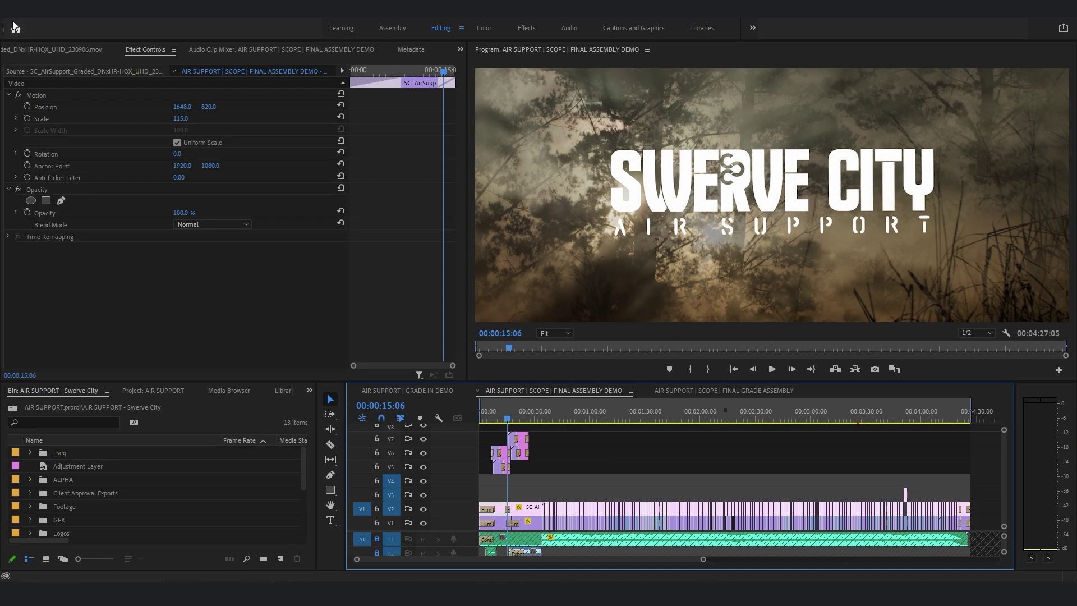
Set the Premiere Pro media export to QuickTime with the Apple ProRes 422 HQ preset
{"action": "left_click", "coordinate": [12, 8]}
{"action": "left_click", "coordinate": [190, 330]}
{"action": "left_click", "coordinate": [724, 113]}
{"action": "left_click", "coordinate": [716, 213]}
{"action": "left_click", "coordinate": [724, 133]}
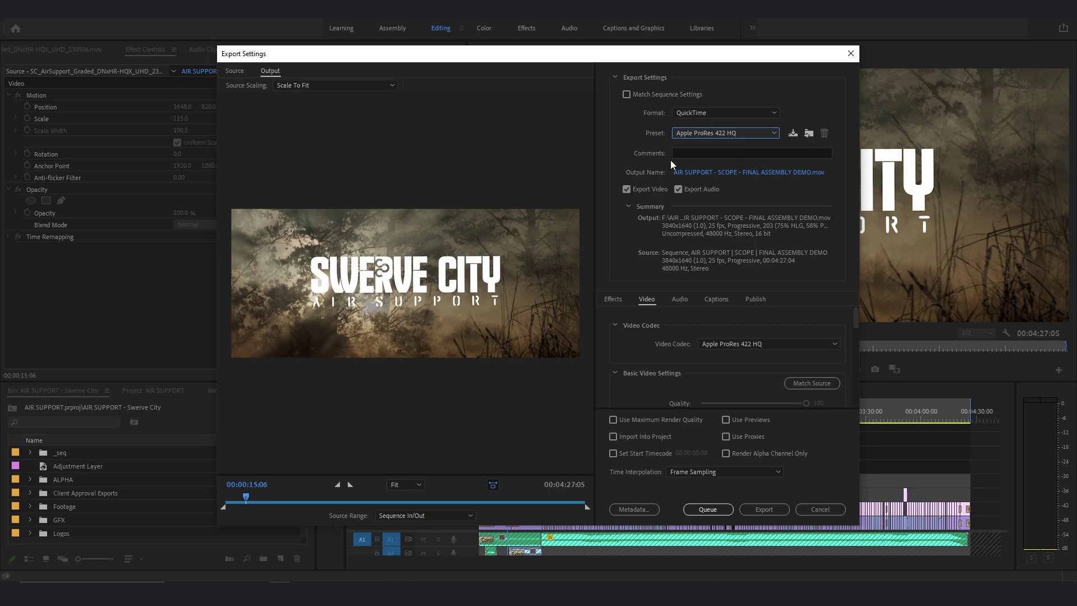